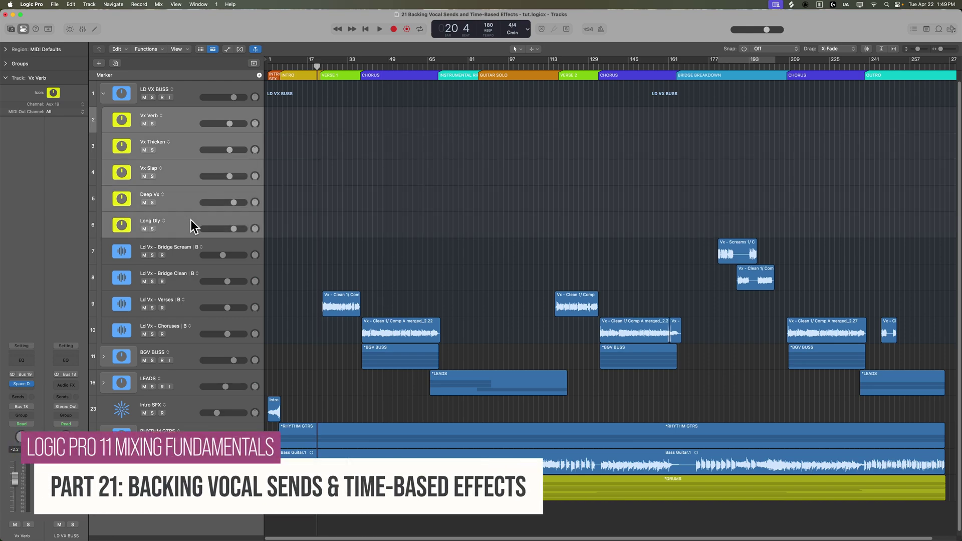
Step: Collapse the LD VX BUSS track stack and expand the BGV BUSS stack
click(104, 94)
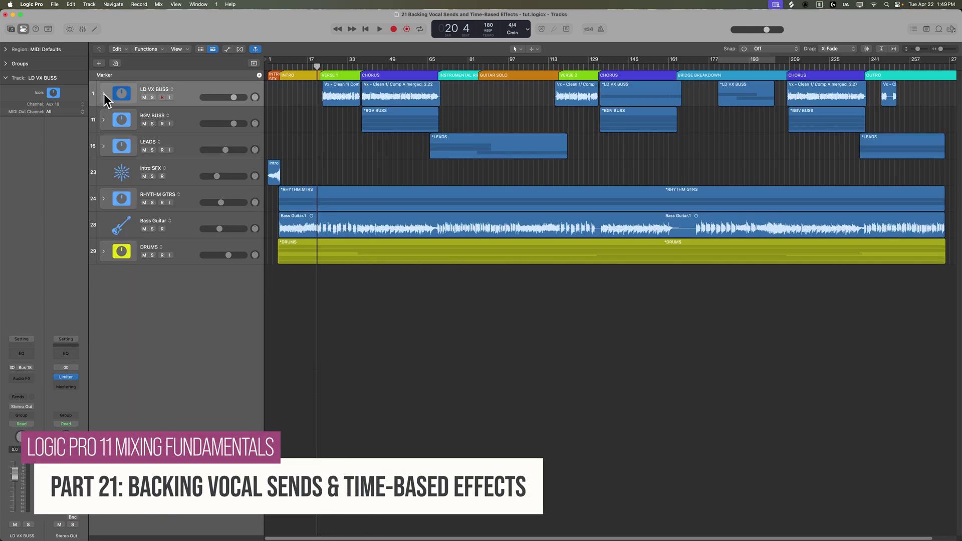
click(104, 94)
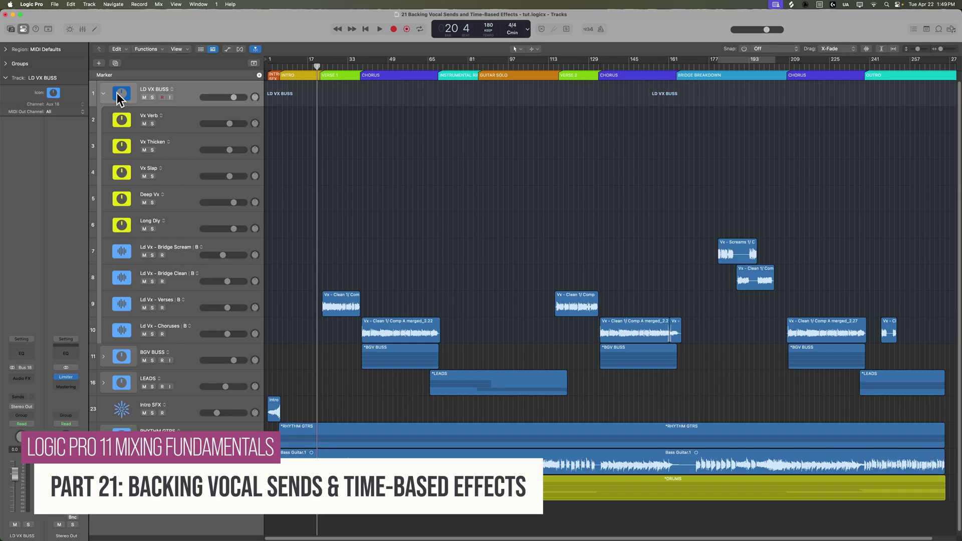
click(103, 94)
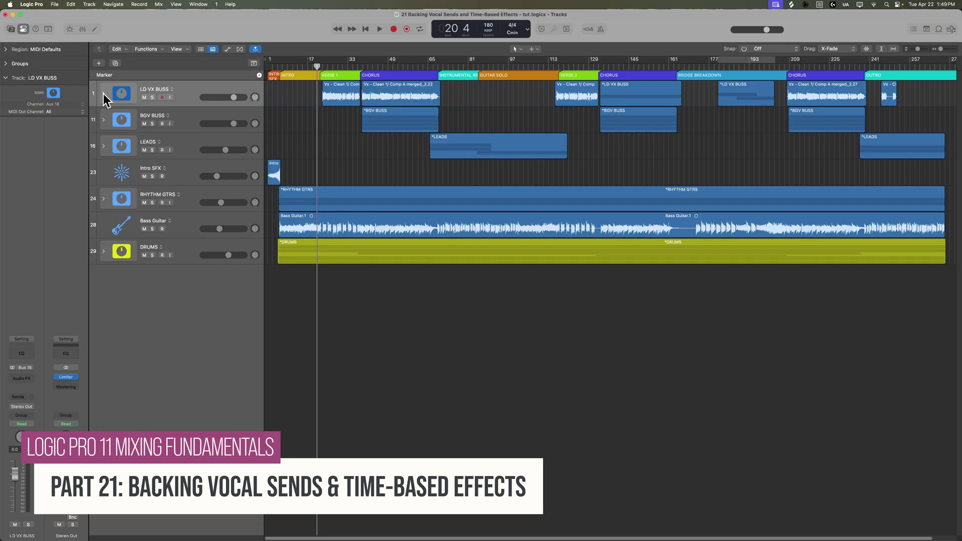
click(103, 124)
Step: Place the playhead at the start of the first chorus and show the mixer
click(361, 65)
click(463, 130)
key(x)
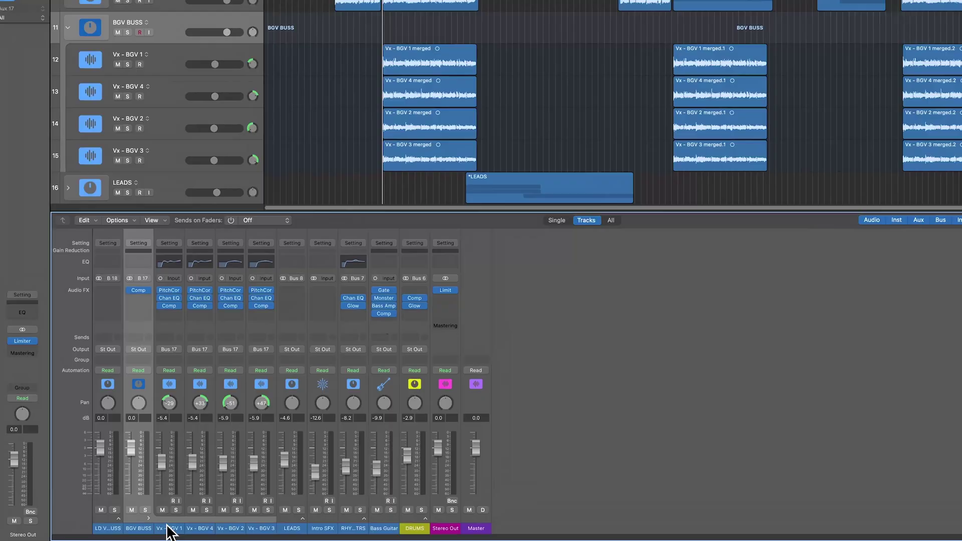
Step: Add a send to Bus 24 at 0.0 dB on the four Vx - BGV channels together
drag(182, 529, 259, 528)
click(140, 289)
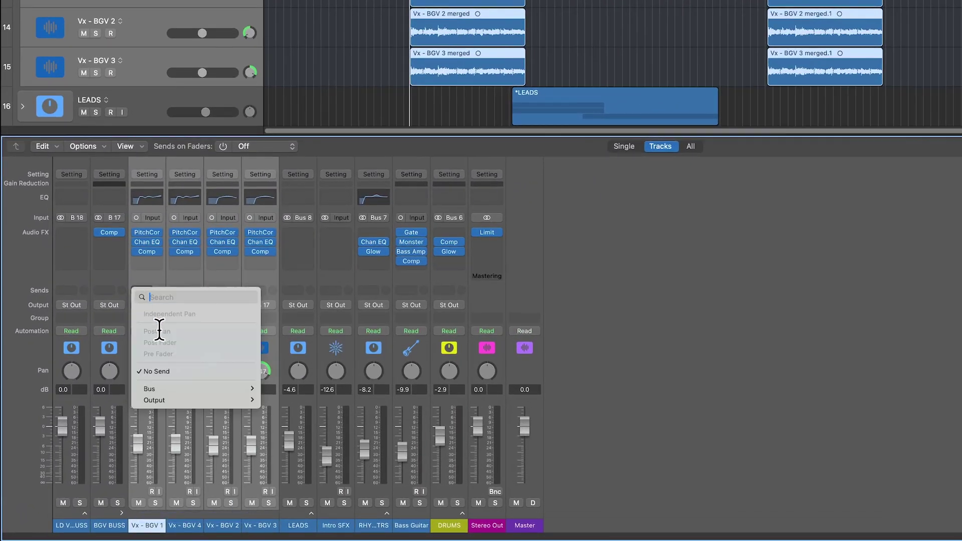
mouse_move(174, 388)
click(302, 354)
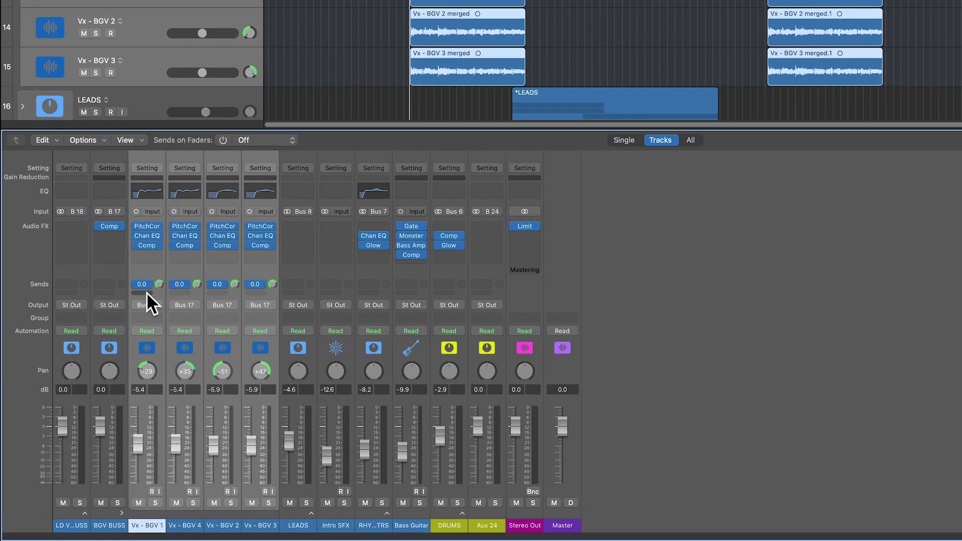
Step: Add two further sends, to Bus 25 and Bus 26, on the four Vx - BGV channels at 0.0 dB
click(145, 288)
mouse_move(174, 390)
click(268, 365)
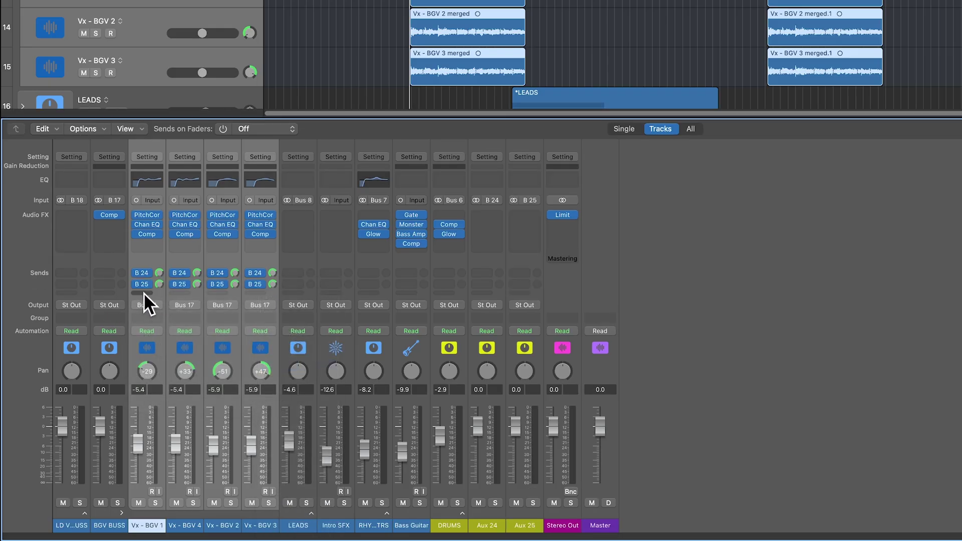
click(143, 292)
mouse_move(182, 386)
click(278, 385)
alt+click(159, 285)
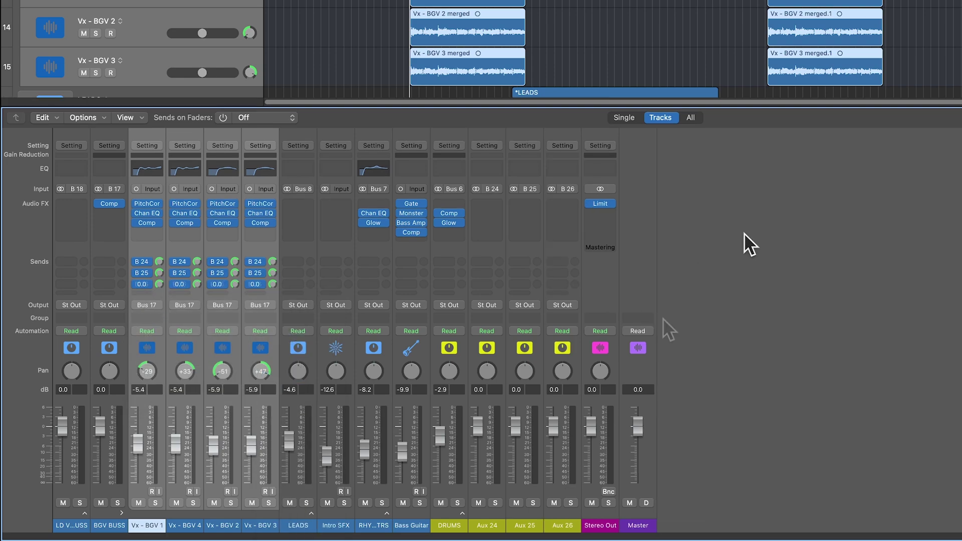
Step: Move the Aux 24, Aux 25 and Aux 26 channels into the BGV BUSS stack
drag(490, 522, 549, 523)
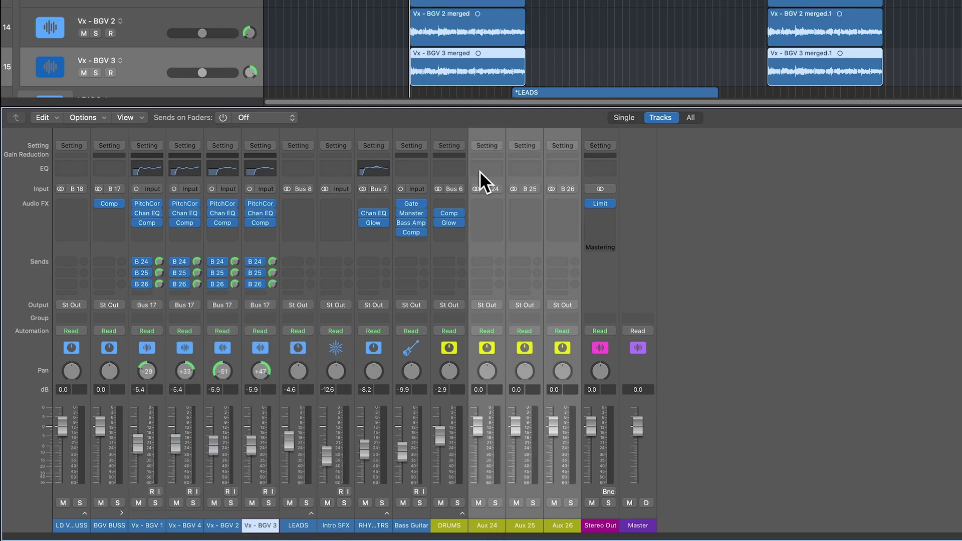
drag(488, 133, 154, 164)
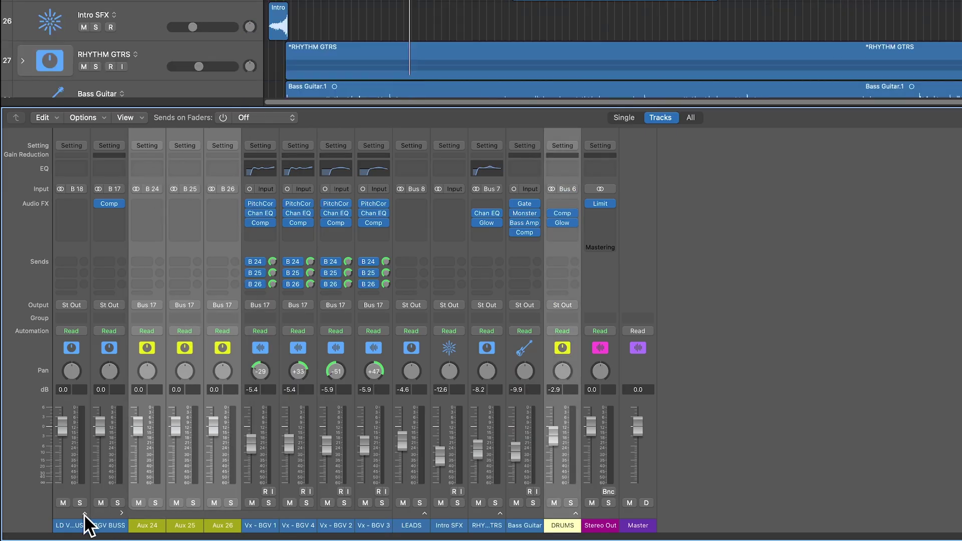
Step: Copy the Space Designer, Ensemble and Tape Delay plug-ins from Vx Verb, Vx Thicken and Vx Slap to Aux 24, Aux 25 and Aux 26 respectively
click(83, 514)
click(499, 523)
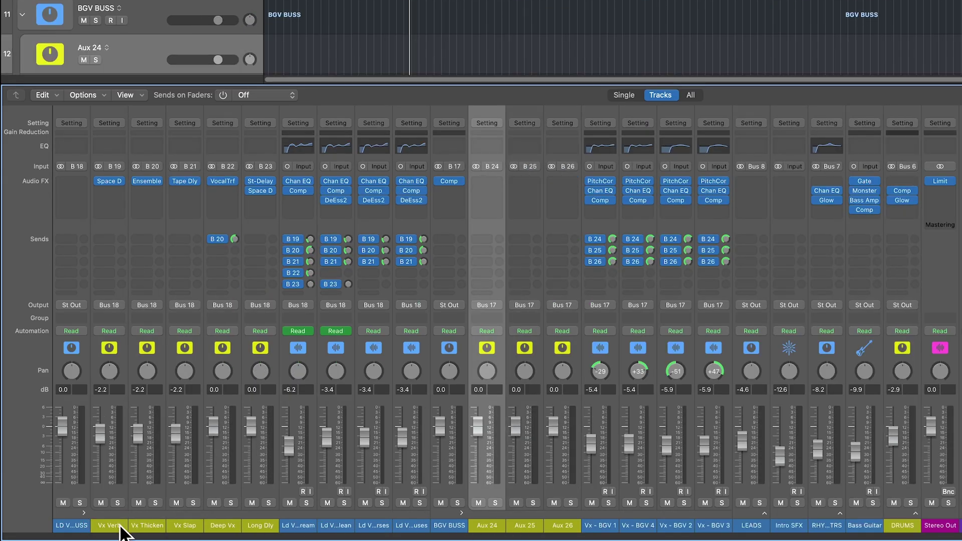
click(115, 222)
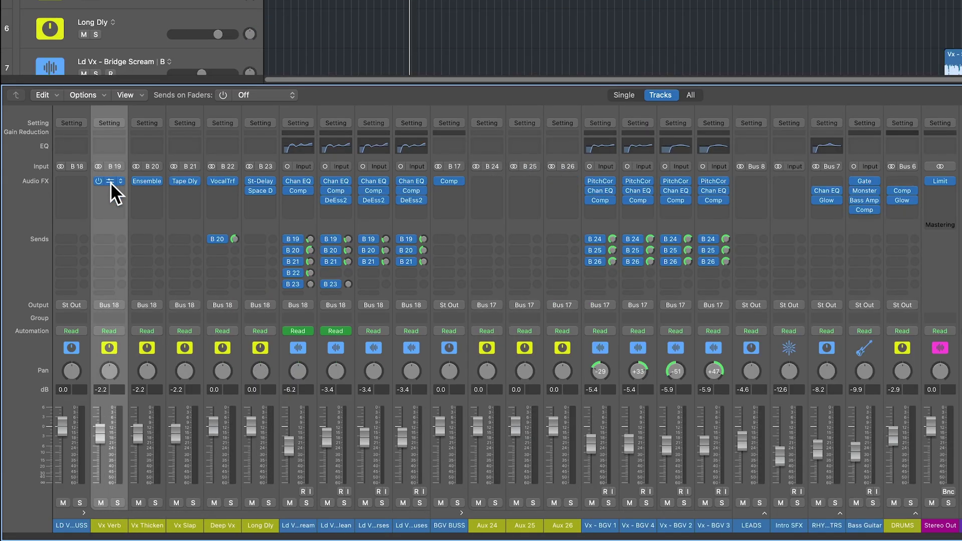
drag(271, 188, 482, 180)
drag(146, 183, 517, 182)
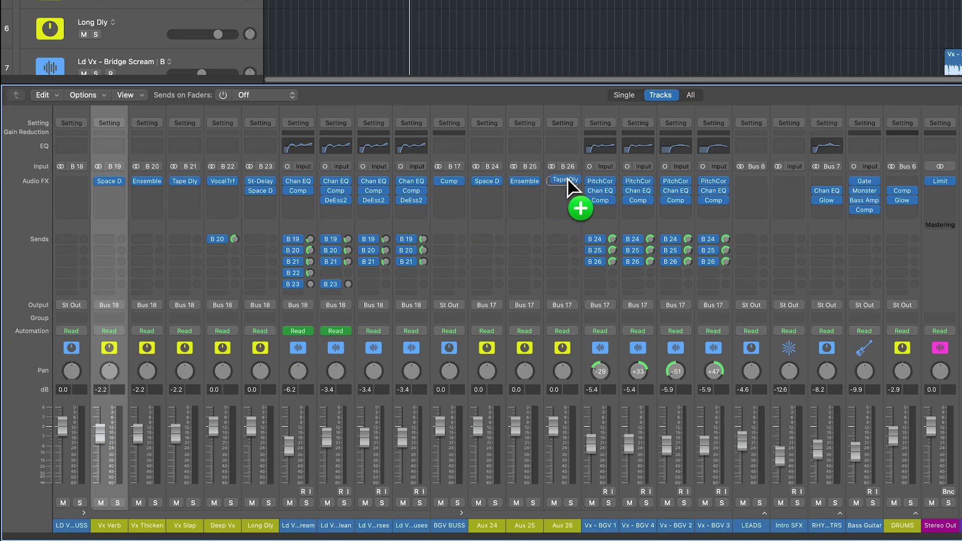
drag(567, 178, 567, 179)
Step: Rename the three new aux channels BGV Verb, BGV Thicken and BGV Slap
double_click(495, 525)
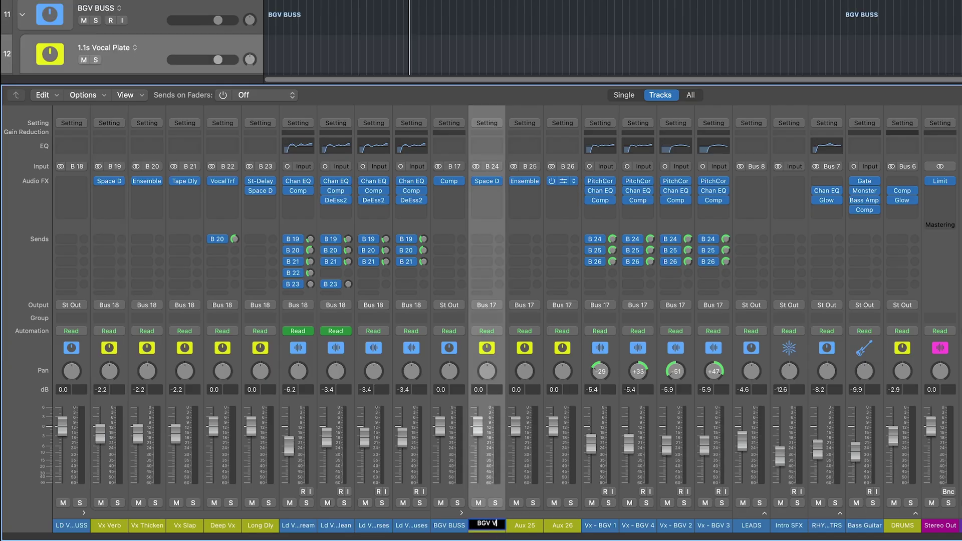
text(BGV Verb)
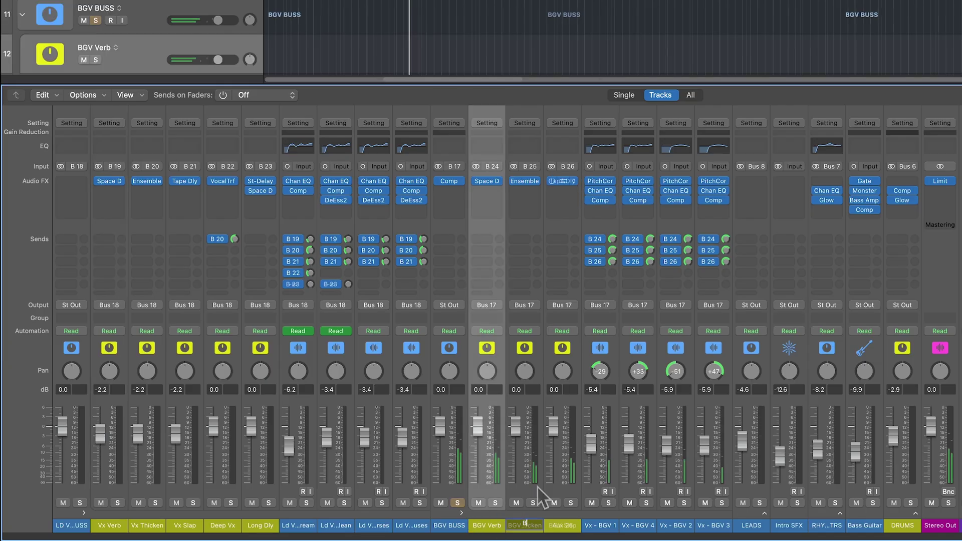
Step: Play the soloed BGV BUSS and lower the BGV Verb, BGV Thicken and BGV Slap faders together to -7.6 dB
key(space)
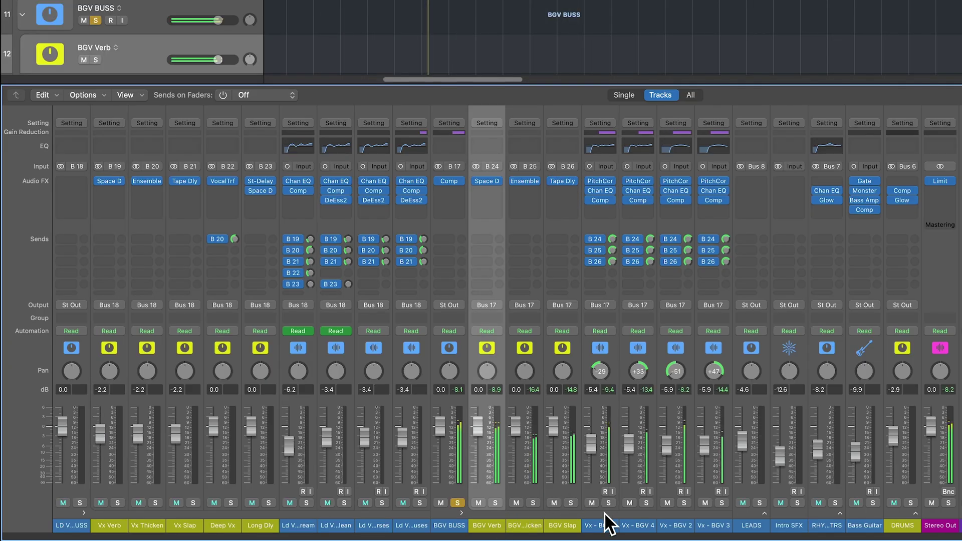
drag(479, 524, 559, 522)
mouse_move(554, 428)
mouse_down()
mouse_move(560, 456)
mouse_move(553, 447)
mouse_up()
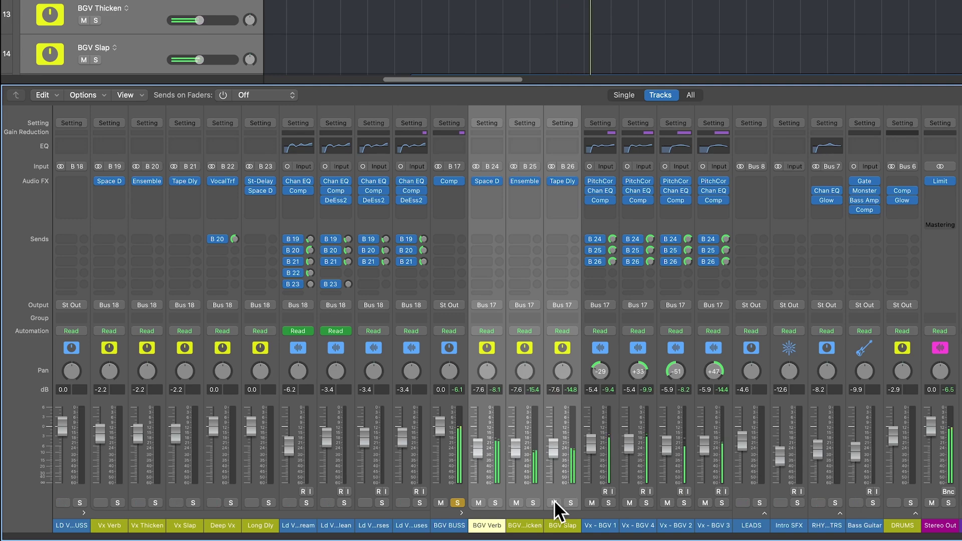
click(535, 522)
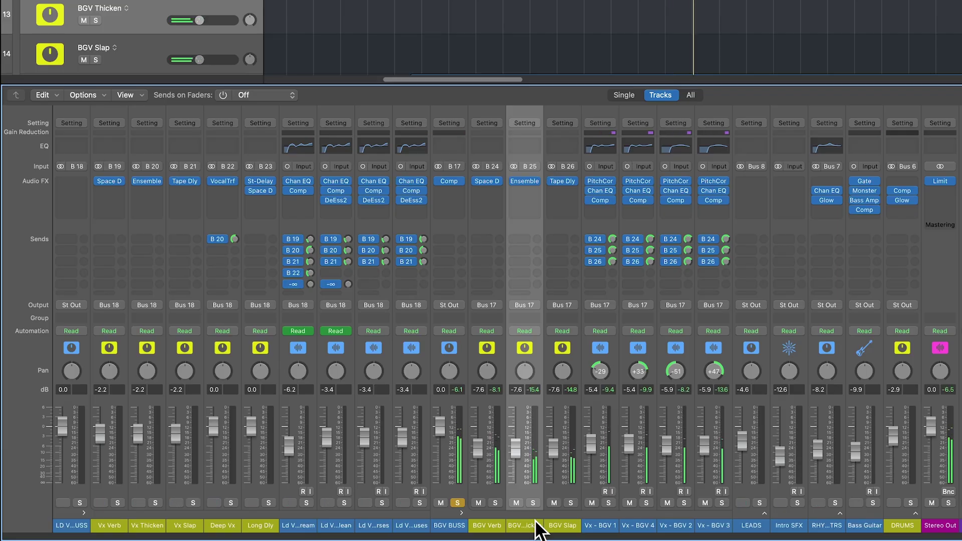
click(598, 524)
shift+click(678, 526)
shift+click(703, 525)
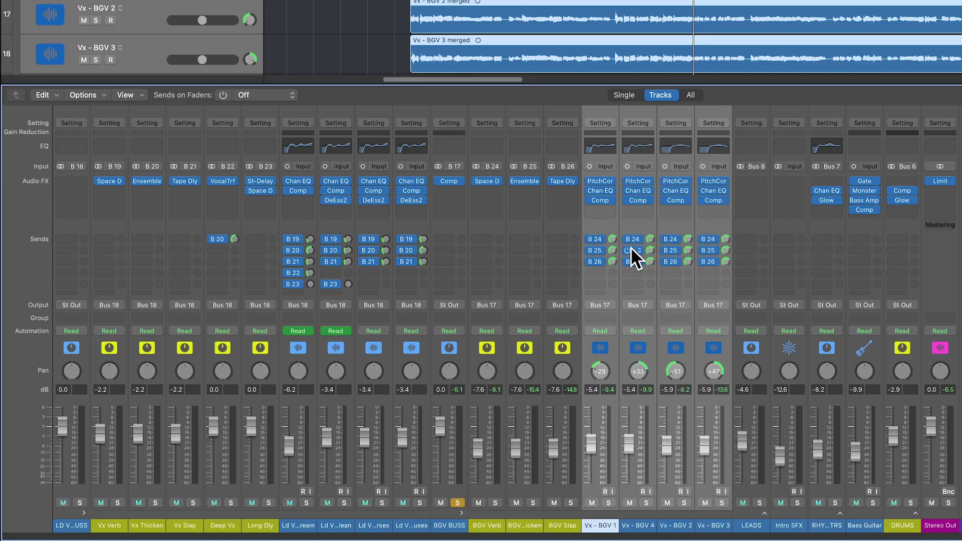
drag(482, 517, 552, 503)
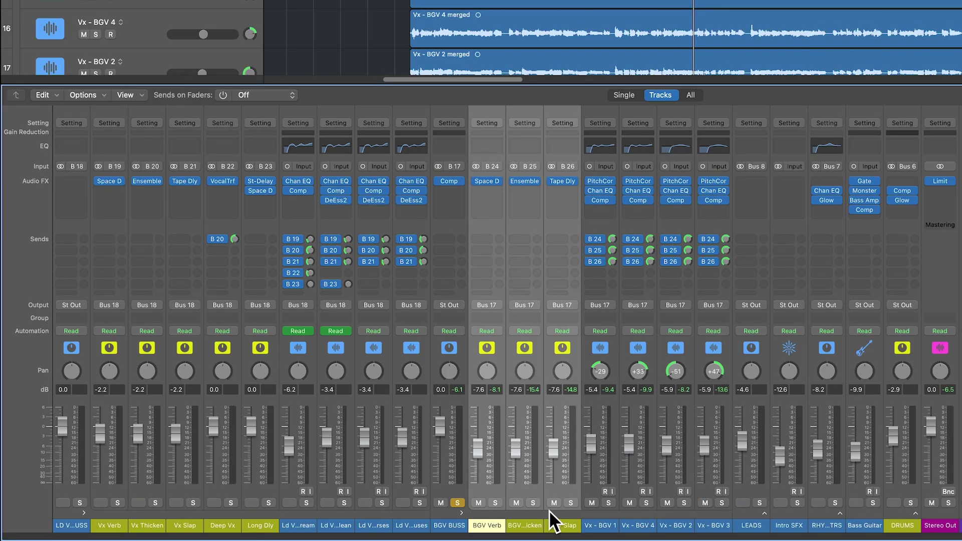
Step: Set the Size in BGV Verb's Space Designer to 140 % and audition the soloed reverb with its fader at -5.8 dB
click(488, 525)
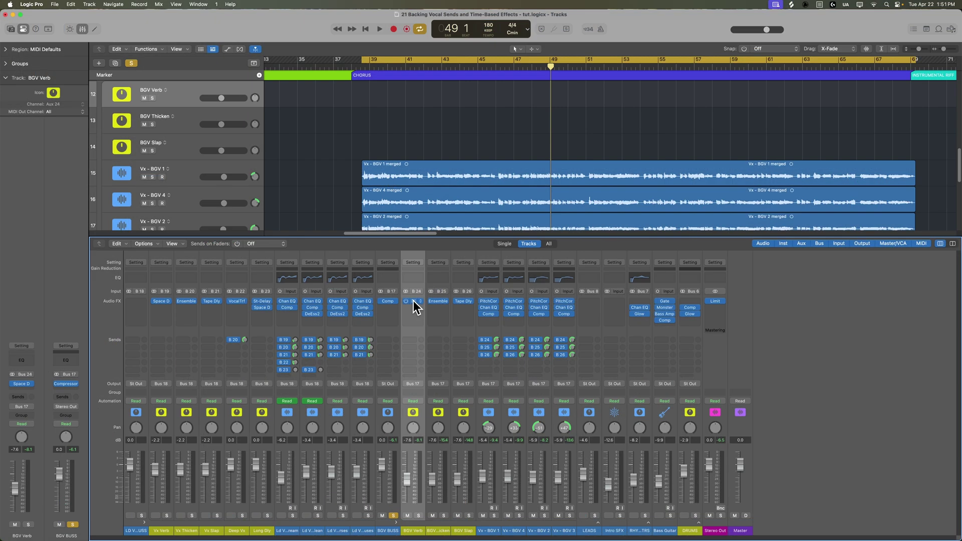
click(413, 301)
drag(632, 107, 877, 59)
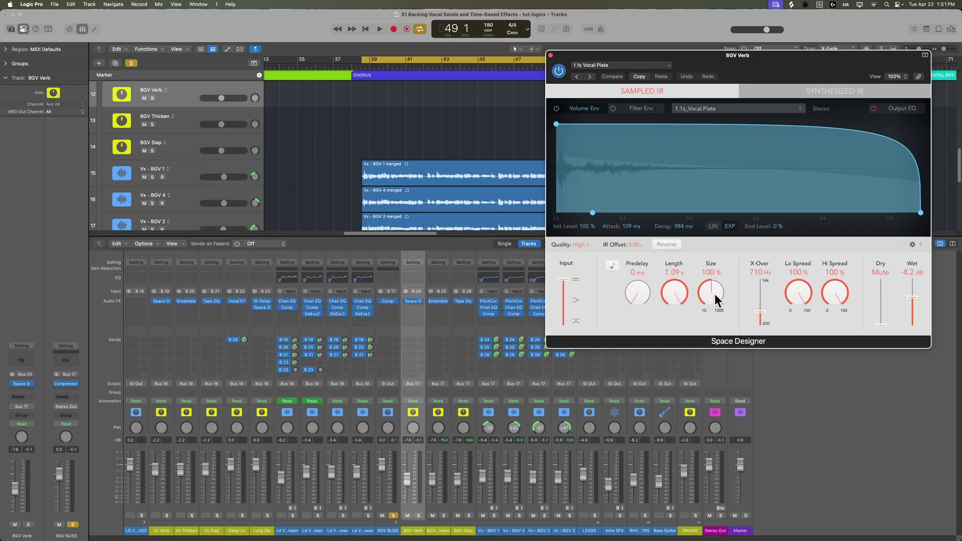
drag(715, 303, 727, 288)
key(space)
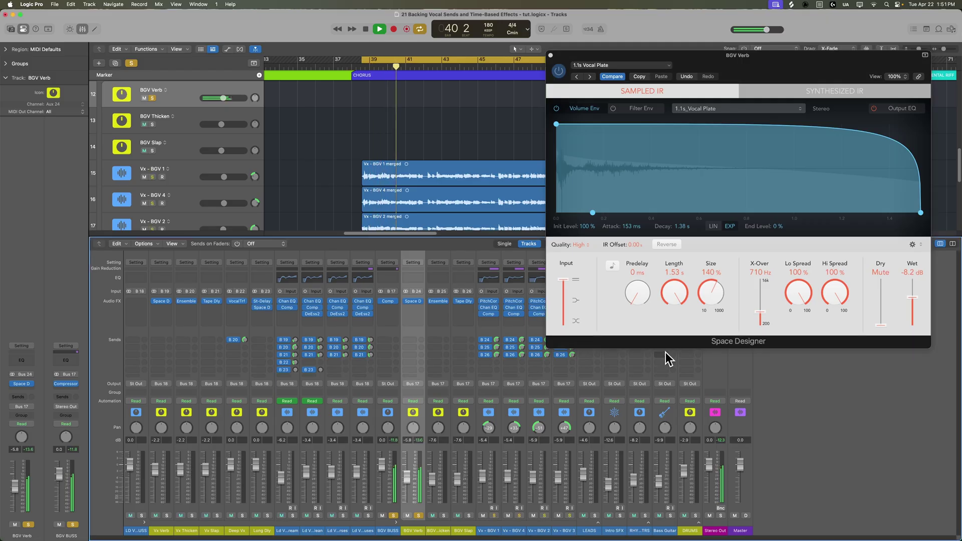
click(673, 291)
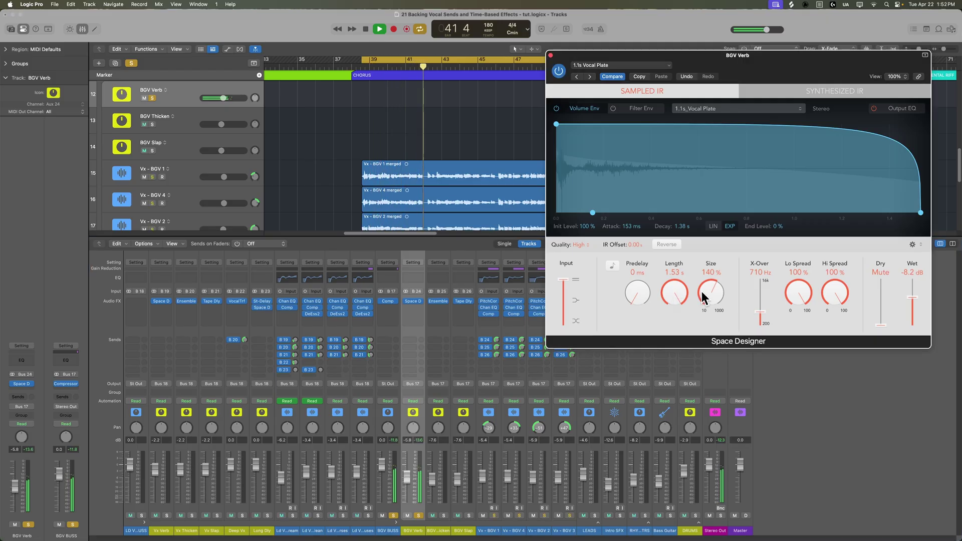
scroll(711, 293, up, 3)
scroll(677, 301, up, 3)
scroll(675, 300, down, 2)
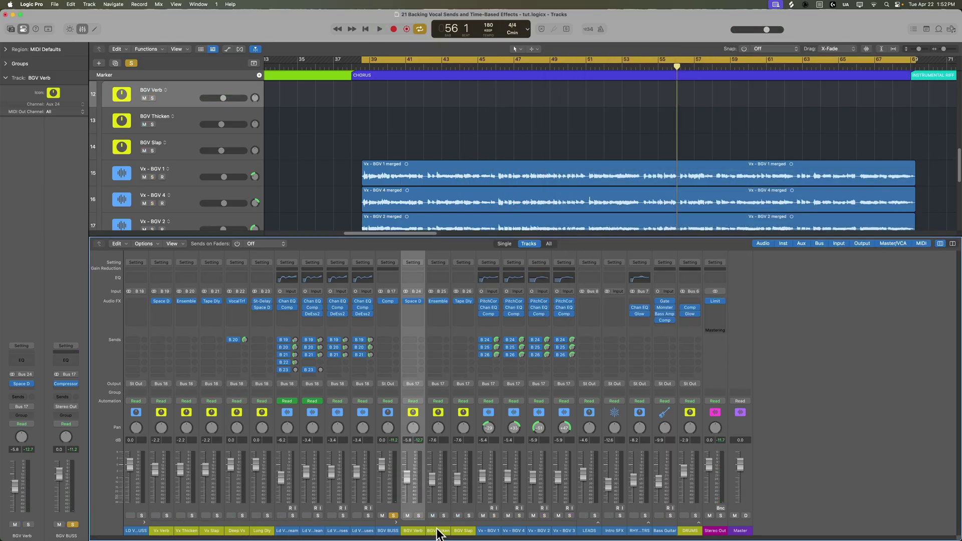
Step: Solo BGV Thicken and, during playback, set its Ensemble plug-in to 130 % stereo spread and 7 voices
click(438, 532)
click(444, 515)
click(438, 301)
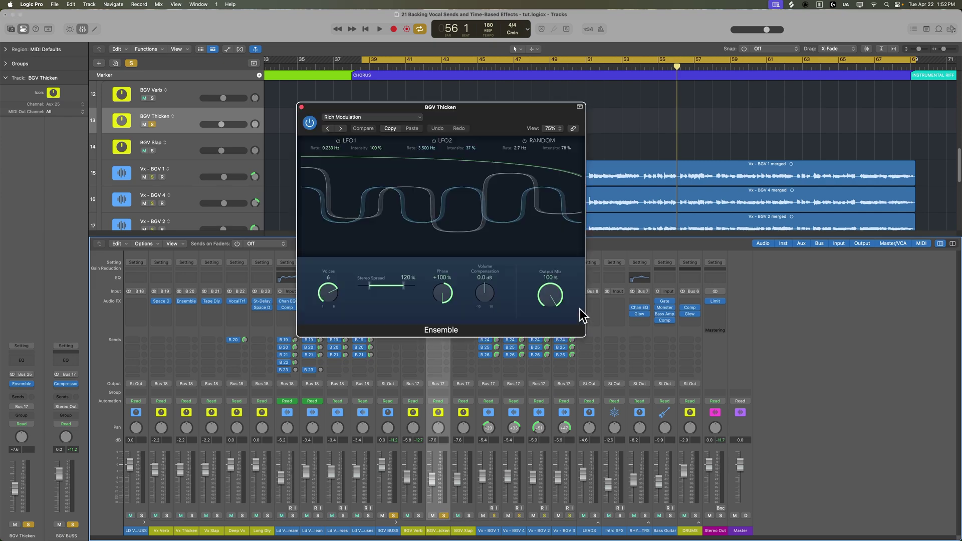
drag(542, 109, 870, 128)
key(space)
drag(736, 308, 733, 305)
drag(654, 310, 657, 311)
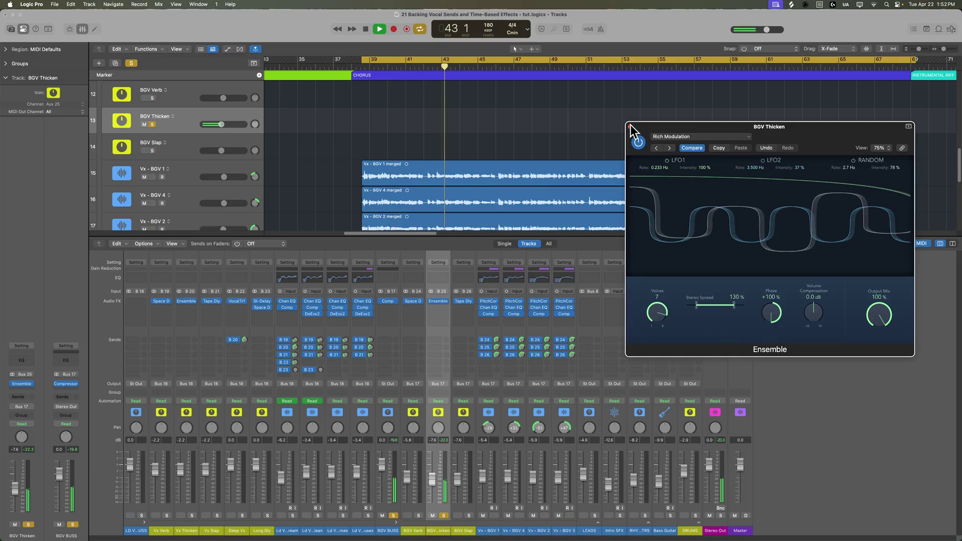
click(630, 126)
Step: Raise the BGV Thicken fader to -2.0 dB and take the channel out of solo
mouse_move(432, 480)
mouse_down()
mouse_move(432, 464)
mouse_move(408, 483)
mouse_move(435, 470)
mouse_up()
click(444, 515)
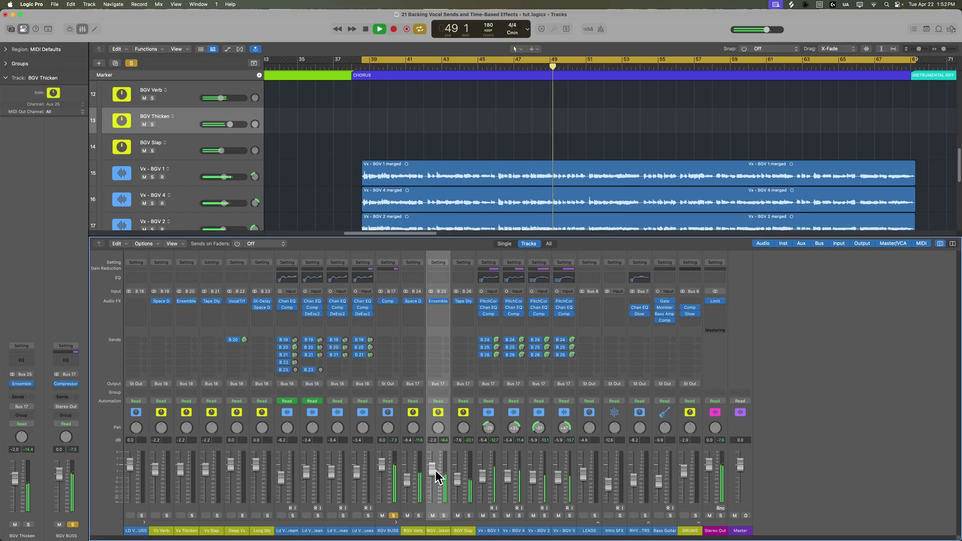
Step: Solo BGV Slap, set its Tape Delay's delay time to 77.0 ms and restart playback
click(462, 531)
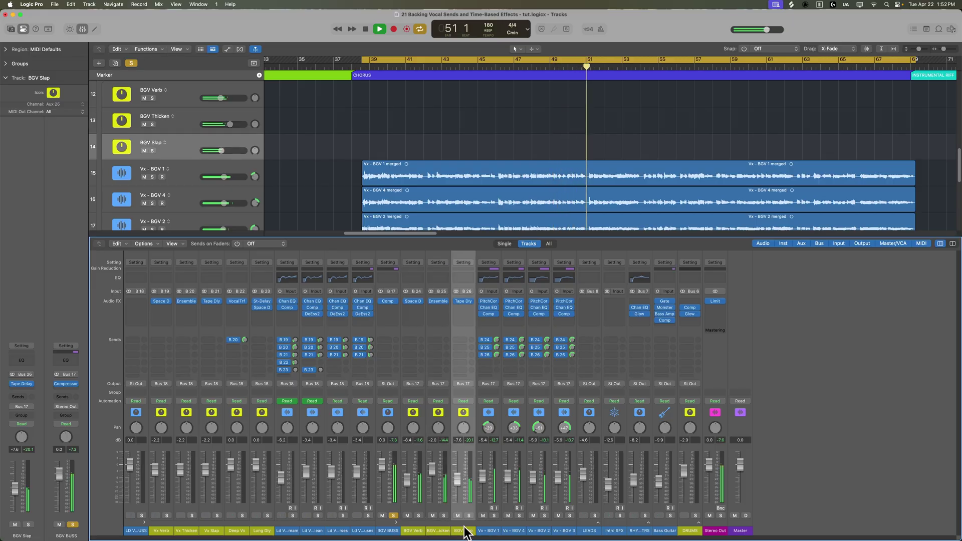
click(463, 303)
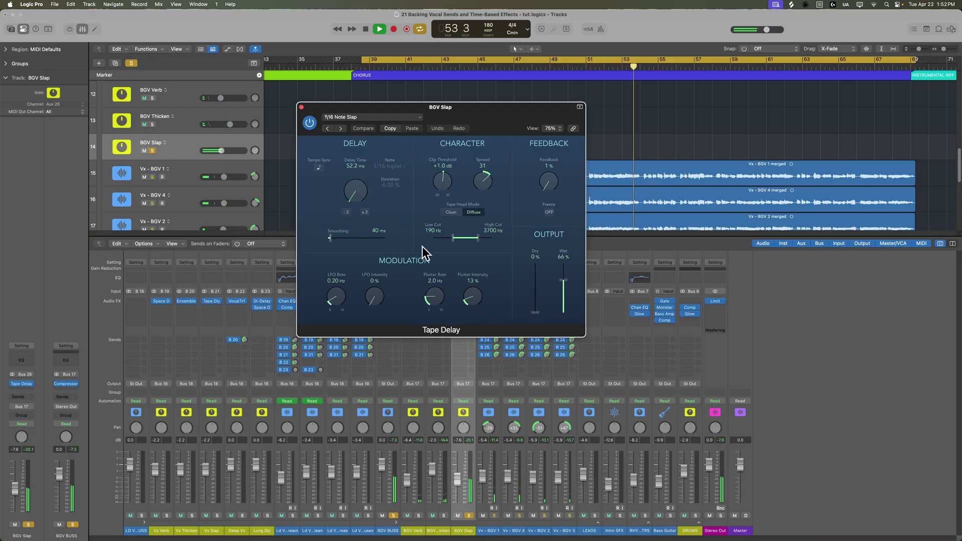
key(space)
drag(369, 208, 365, 199)
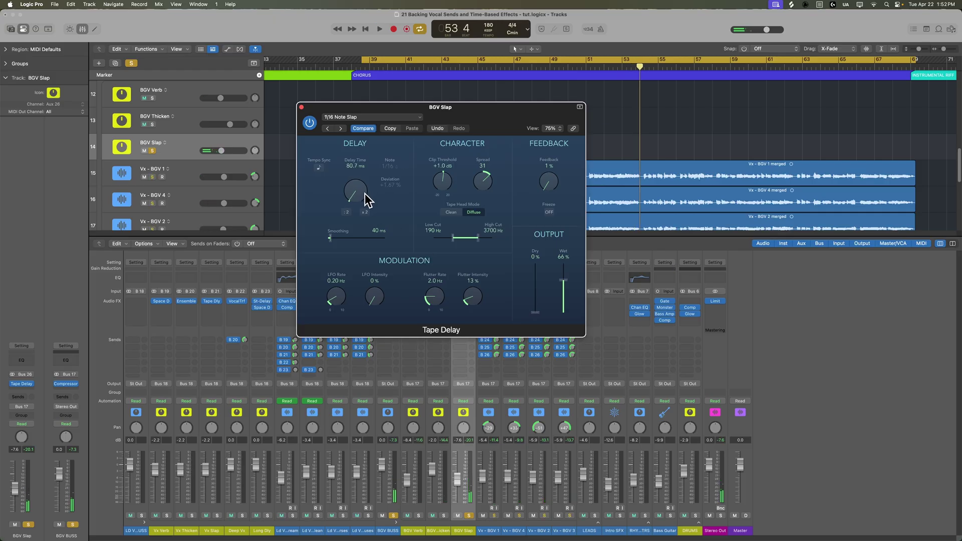
key(space)
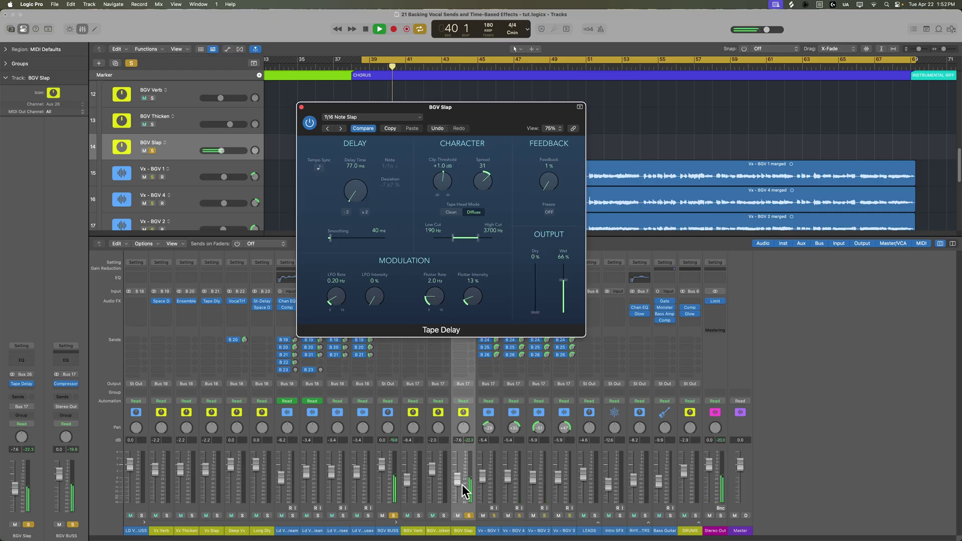
Step: Rebalance BGV Slap out of solo with its fader at -4.2 dB, Tape Delay high cut at 3300 Hz and spread at 32
click(469, 516)
drag(457, 480, 457, 462)
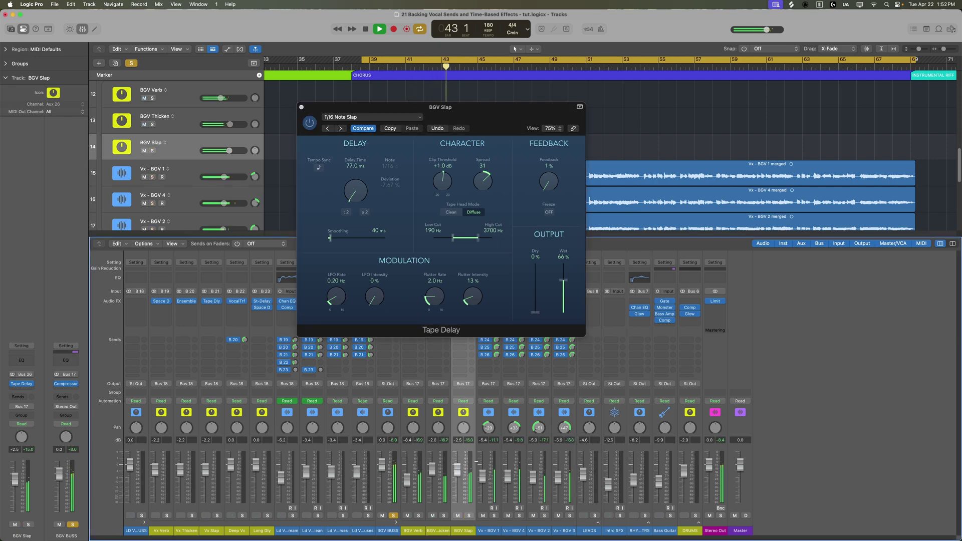
drag(478, 237, 476, 236)
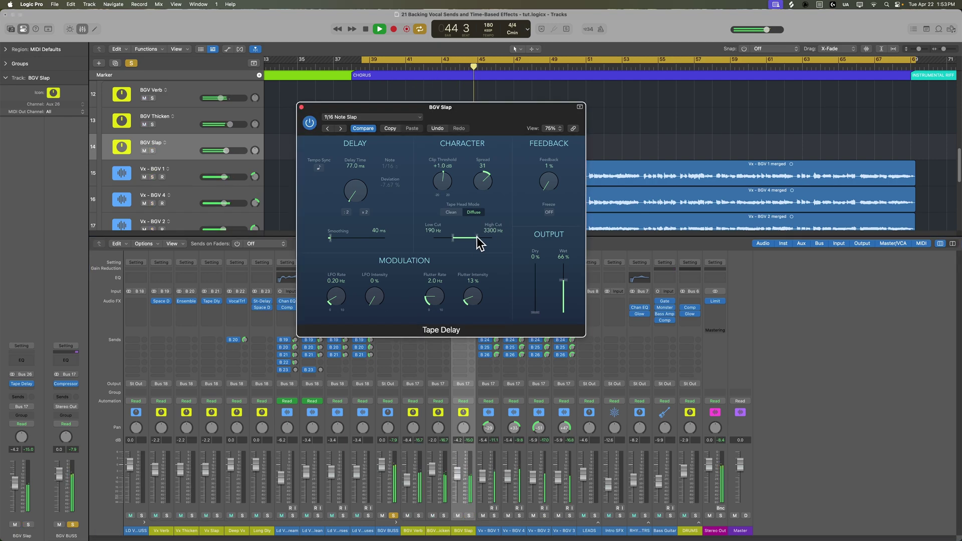
click(301, 106)
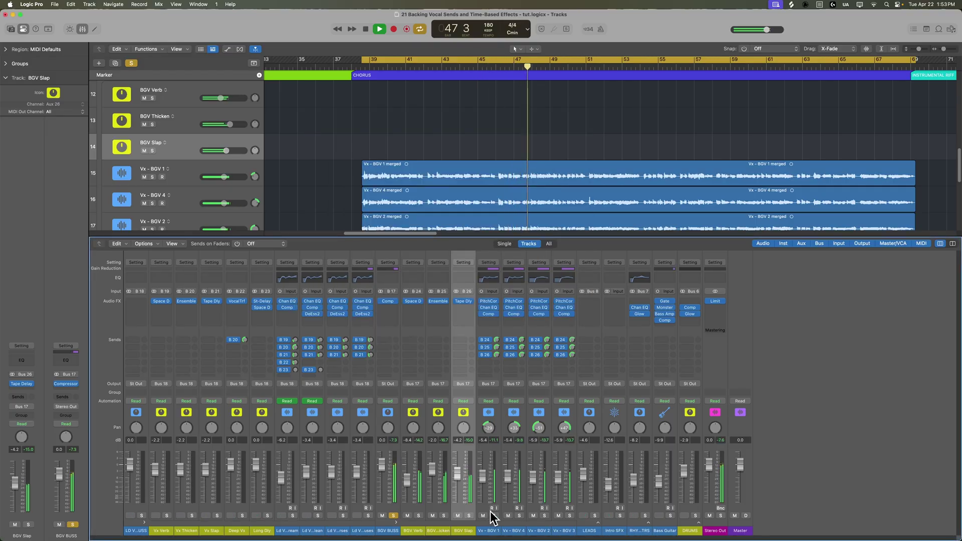
Step: Lower the three backing vocal effect channels together to -9.3 dB for BGV Verb, -2.9 dB for BGV Thicken and -5.1 dB for BGV Slap
click(413, 530)
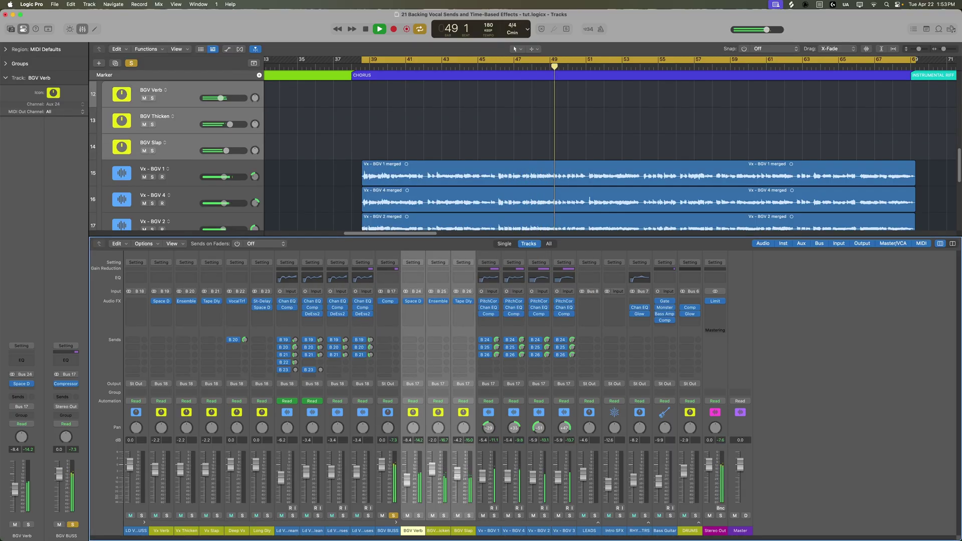
drag(457, 474, 457, 476)
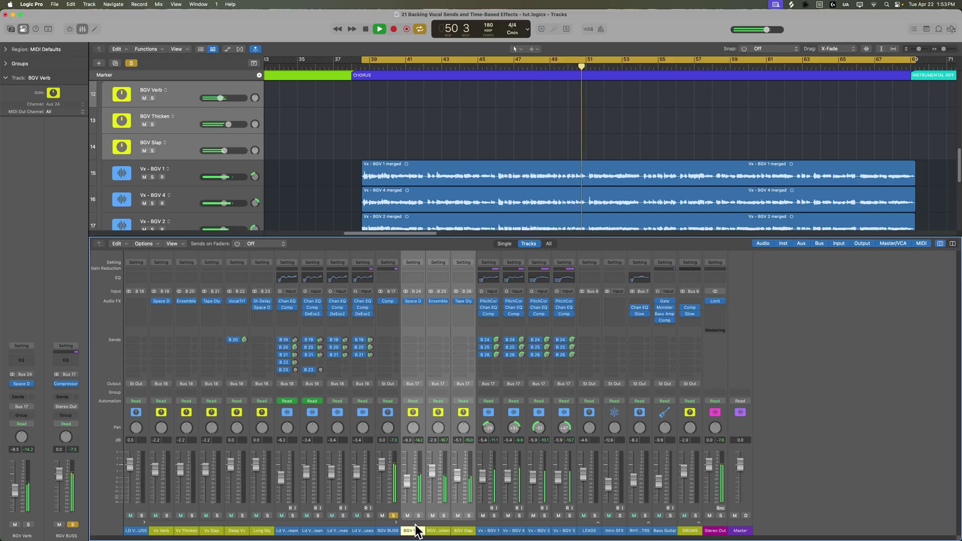
key(x)
key(space)
Step: Solo the LD VX BUSS and BGV BUSS stacks and play the lead and backing vocals together
scroll(181, 233, up, 6)
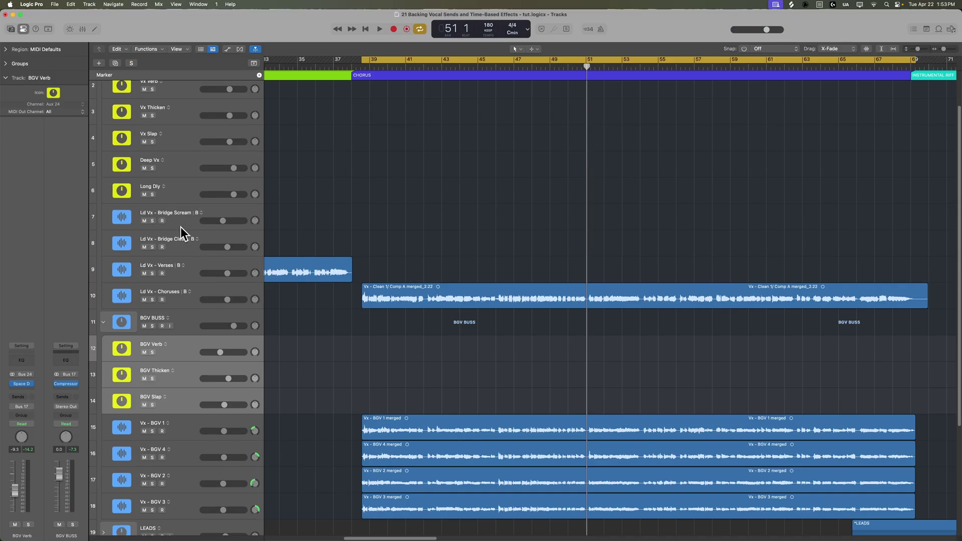
scroll(131, 121, up, 2)
click(153, 98)
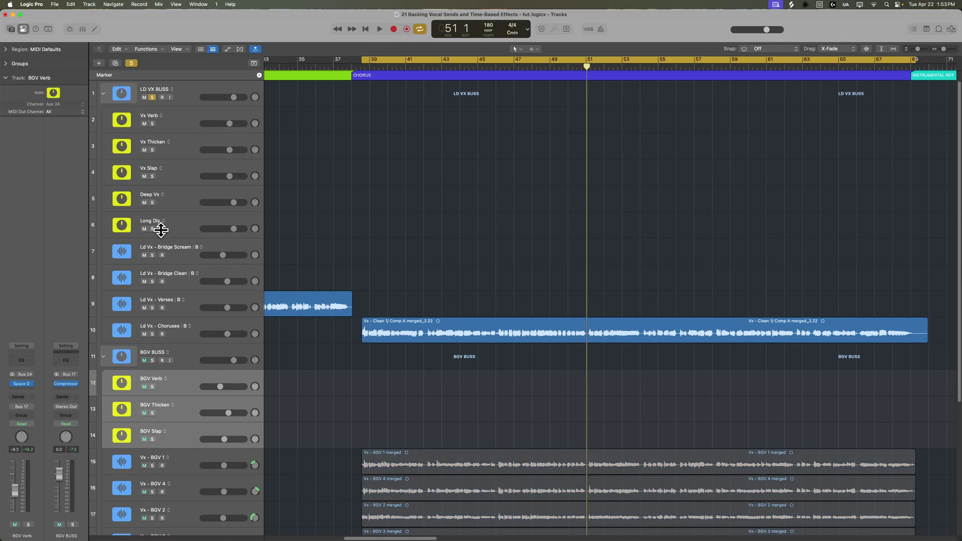
click(152, 361)
key(space)
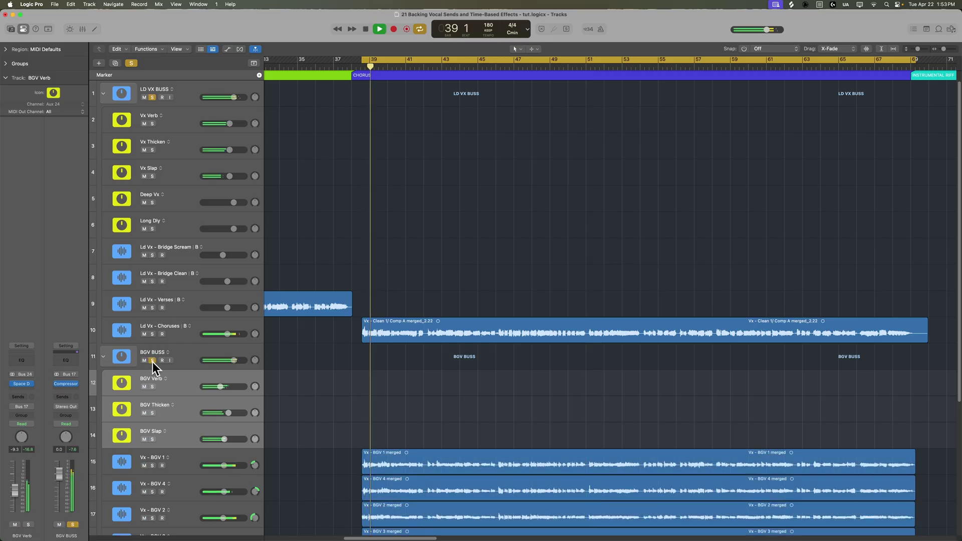
Step: Collapse the LD VX BUSS and BGV BUSS track stacks and enlarge the track heights
click(104, 94)
click(189, 87)
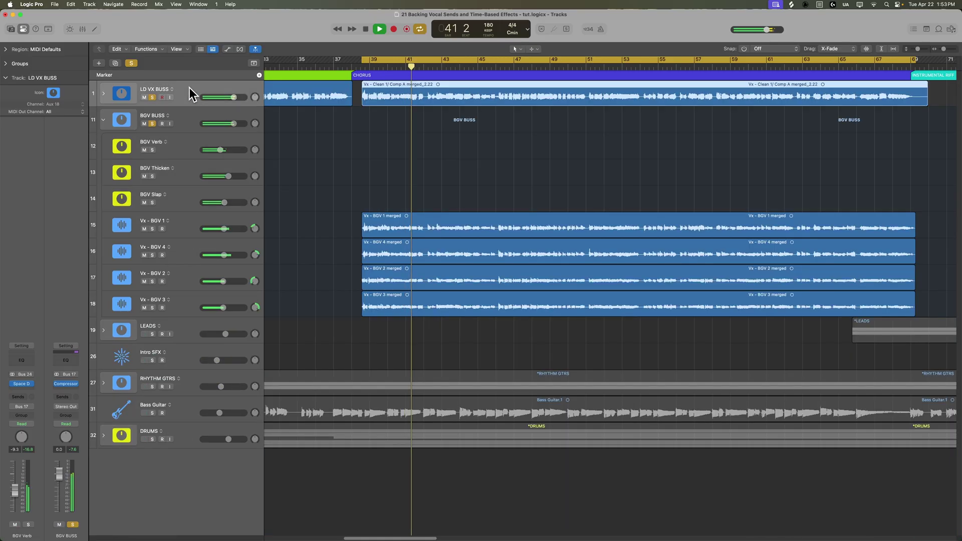
click(186, 121)
click(103, 120)
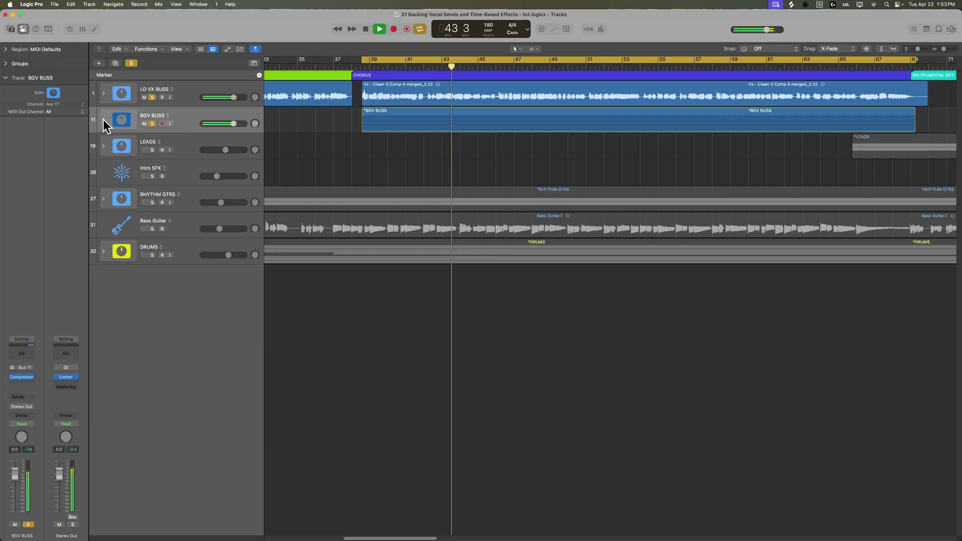
key(super+Down)
key(super+Down)
key(super+Down)
key(super+Down)
key(super+Down)
key(super+Down)
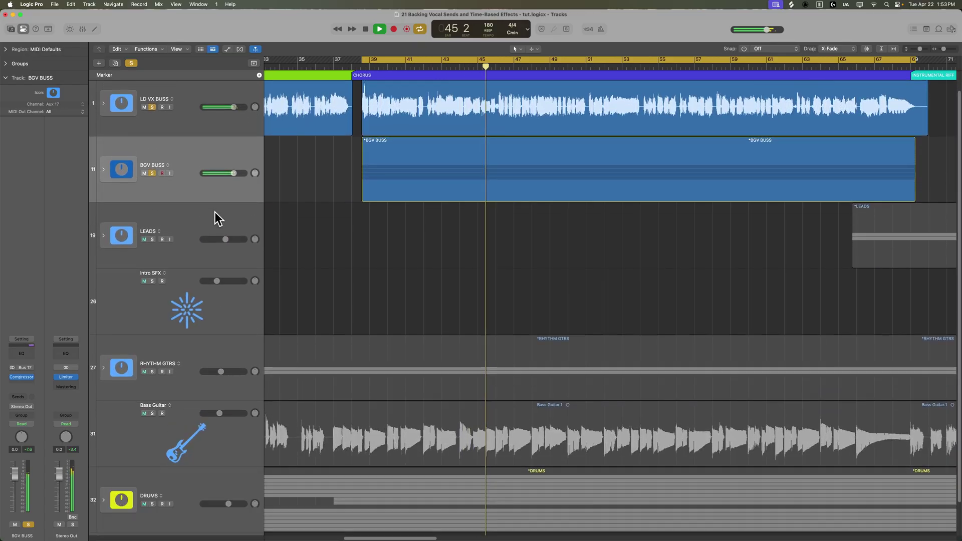
Step: Balance BGV BUSS against the lead vocal, clear both bus solos and set its fader to -2.4 dB while the full mix plays
click(202, 153)
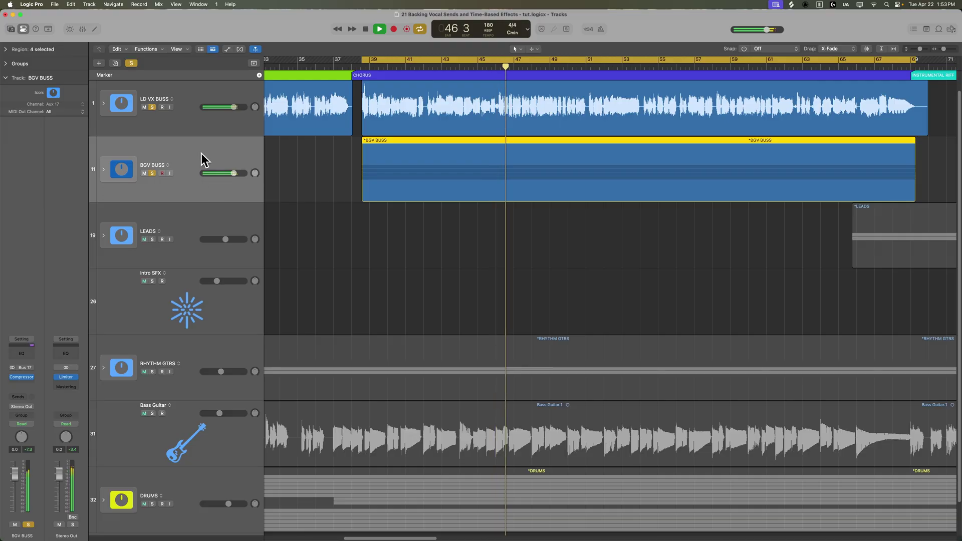
drag(228, 174, 225, 175)
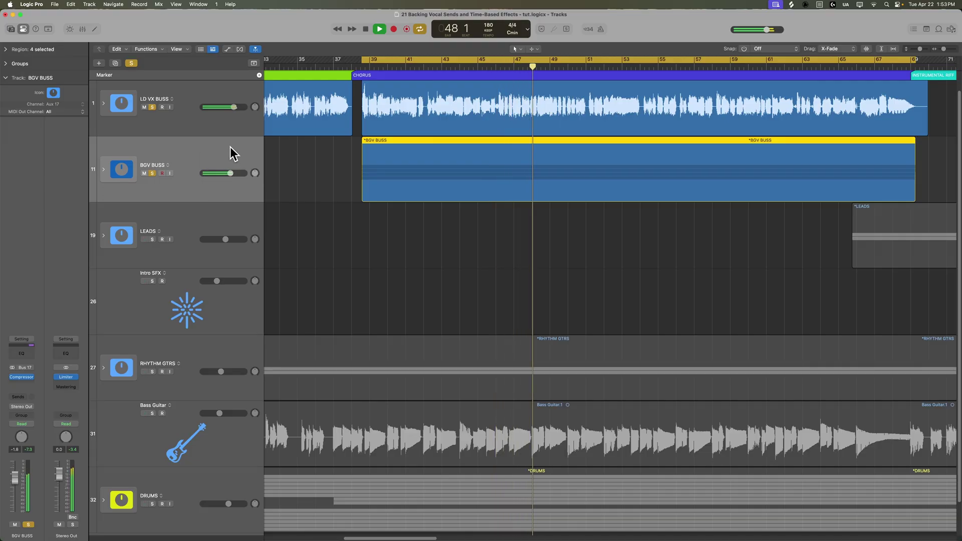
key(space)
drag(153, 109, 153, 154)
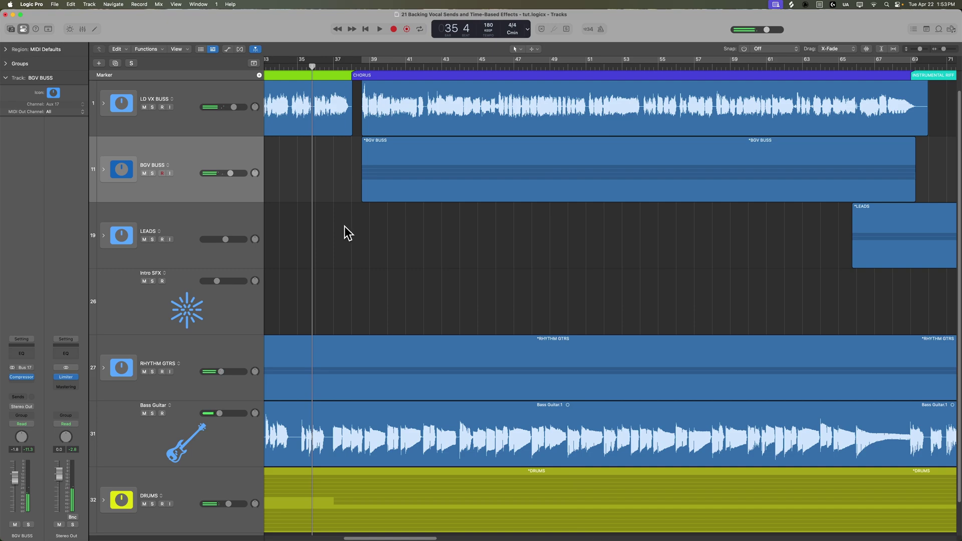
key(space)
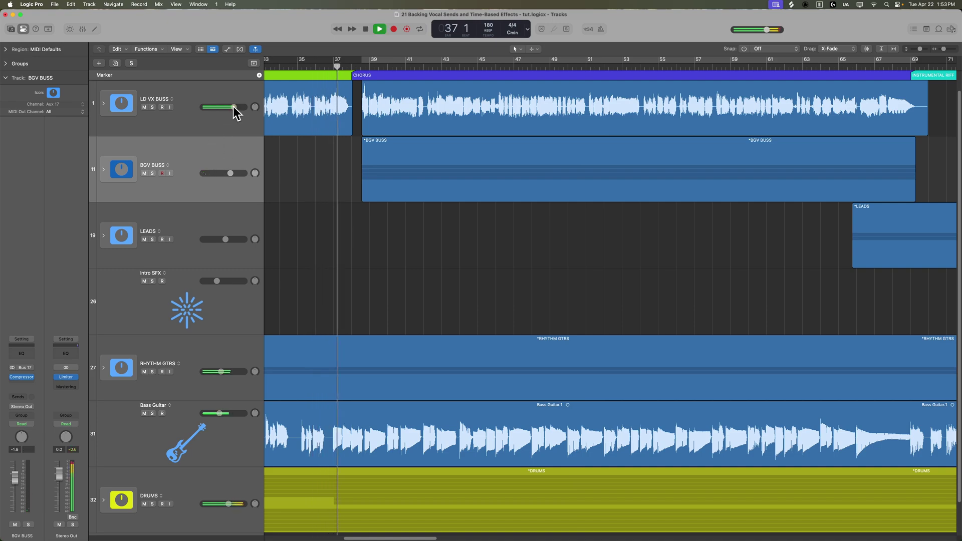
drag(229, 174, 228, 174)
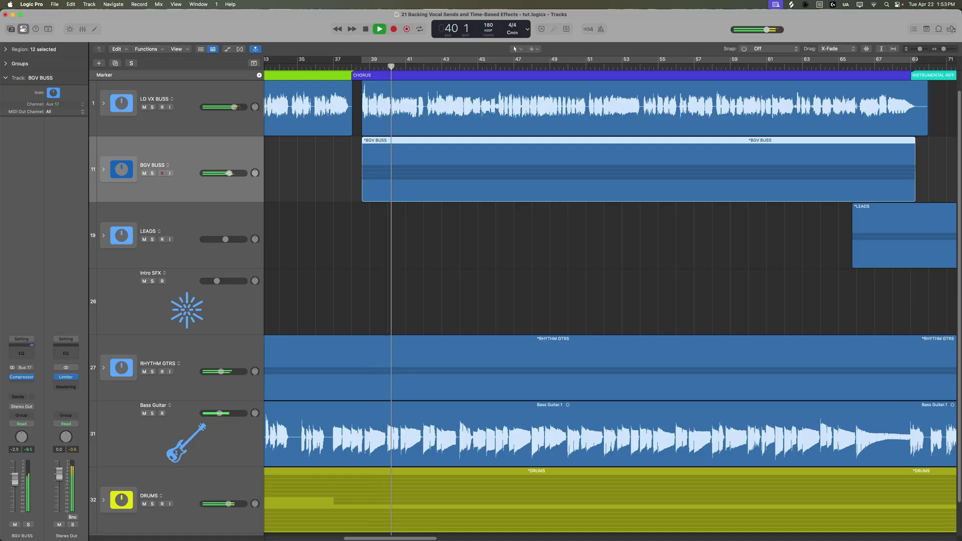
Step: Solo BGV BUSS, stop playback and insert a stereo Channel EQ ahead of its Compressor
key(s)
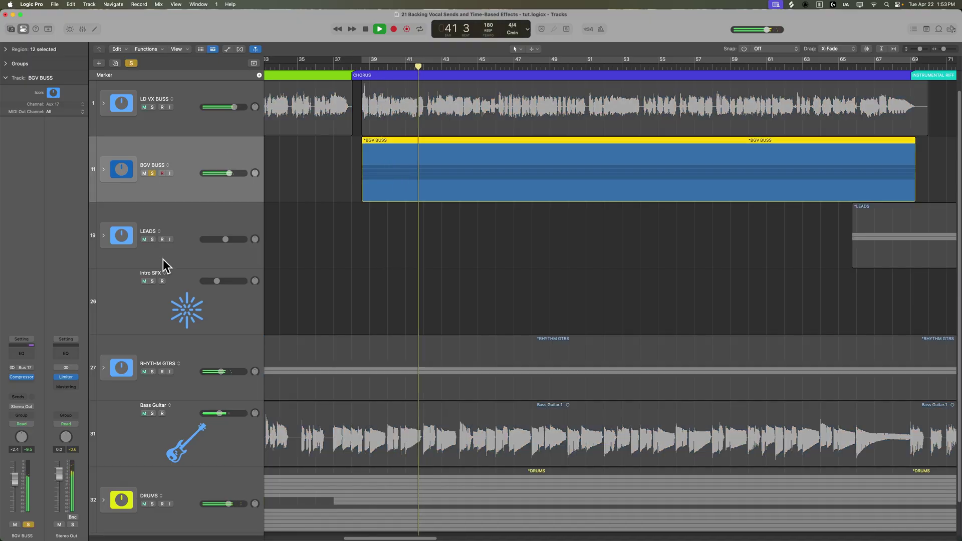
key(space)
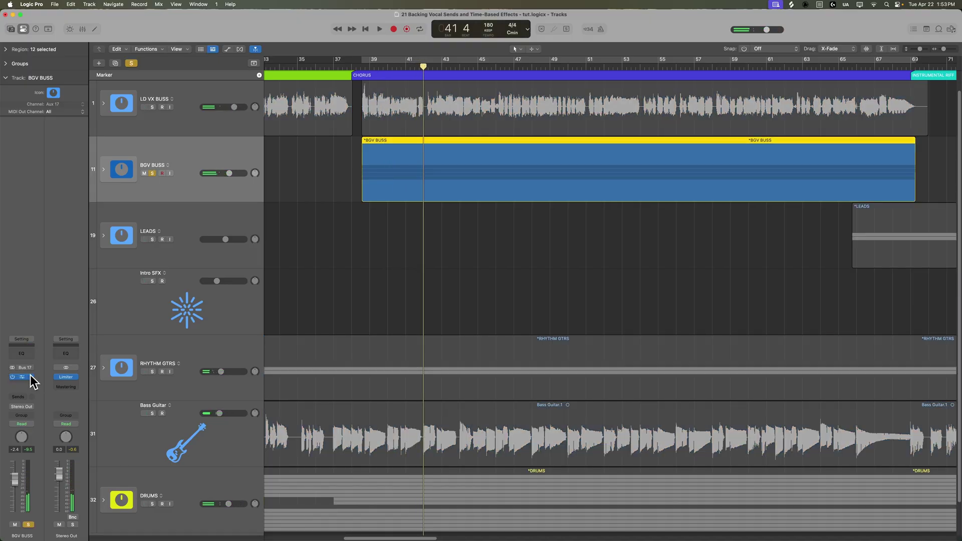
click(23, 376)
mouse_move(128, 455)
click(193, 455)
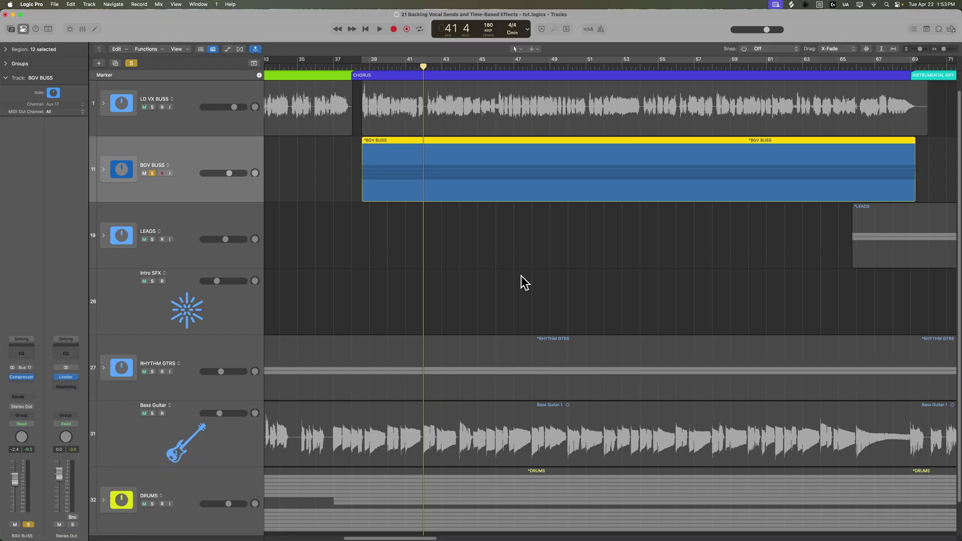
drag(496, 126, 522, 167)
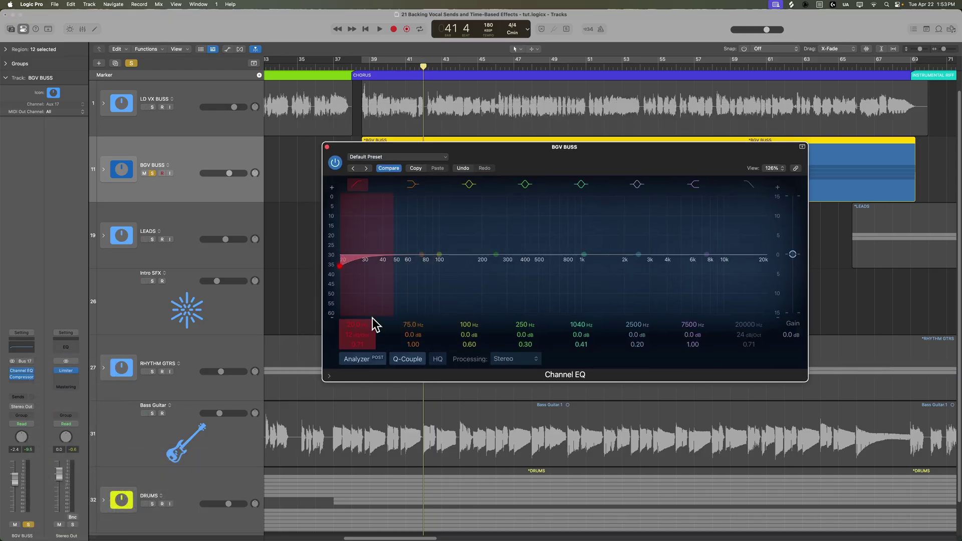
Step: Add an 85 Hz, 12 dB/Oct low cut and a +2.3 dB high shelf at 2860 Hz with Q 0.53 in the Channel EQ
drag(368, 324, 361, 301)
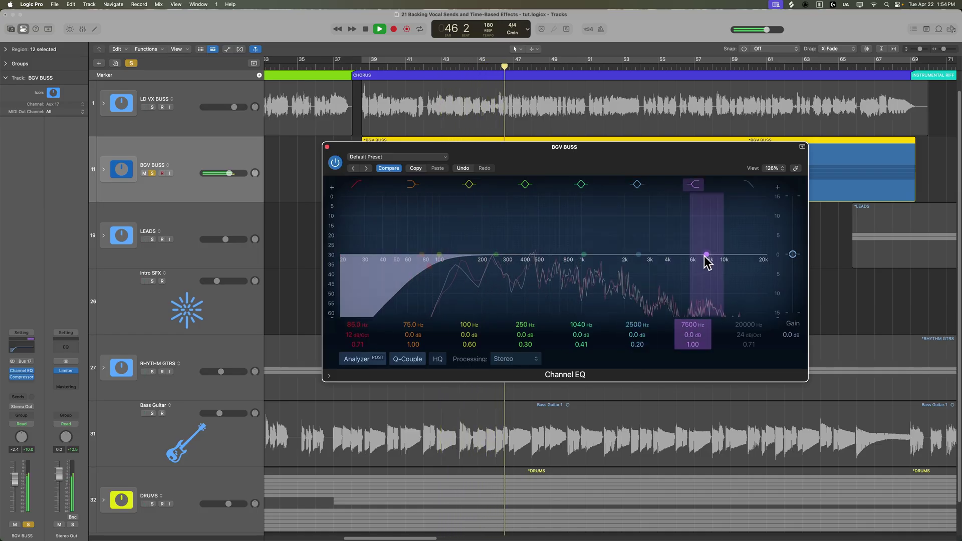
drag(706, 255, 644, 251)
drag(678, 340, 678, 354)
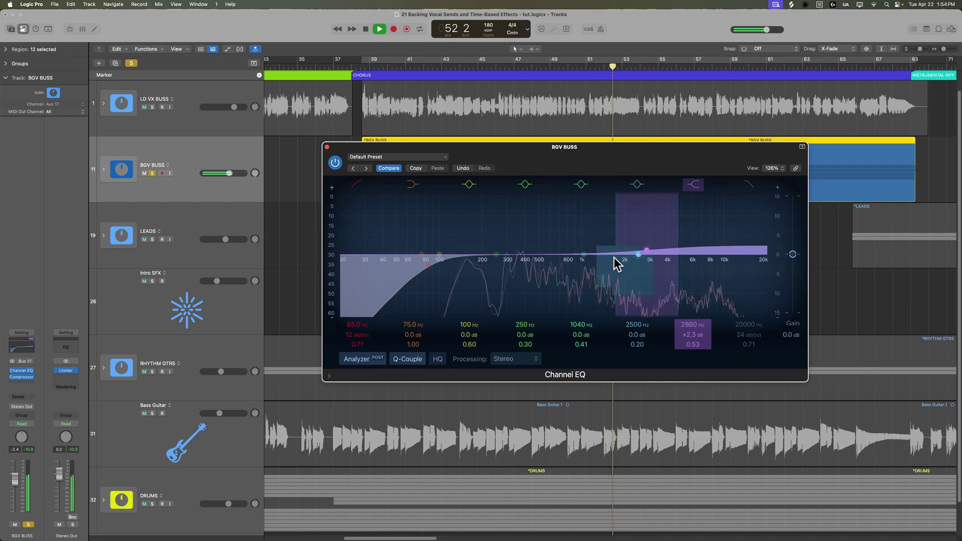
Step: Sweep a boosted mid band, set it to -1.8 dB at 580 Hz with Q 0.75, and adjust the high shelf to +1.9 dB at 2880 Hz
drag(586, 261, 547, 209)
drag(585, 344, 585, 333)
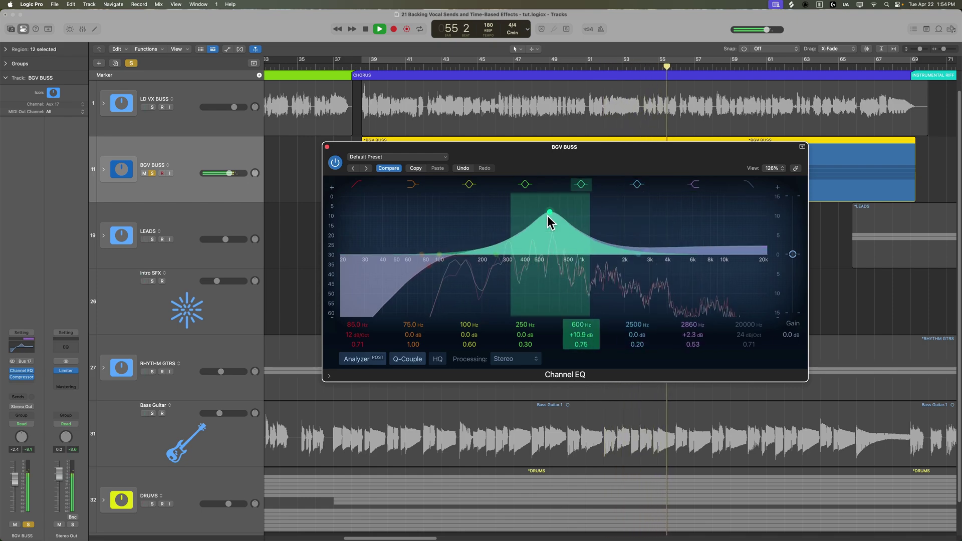
drag(549, 217, 552, 277)
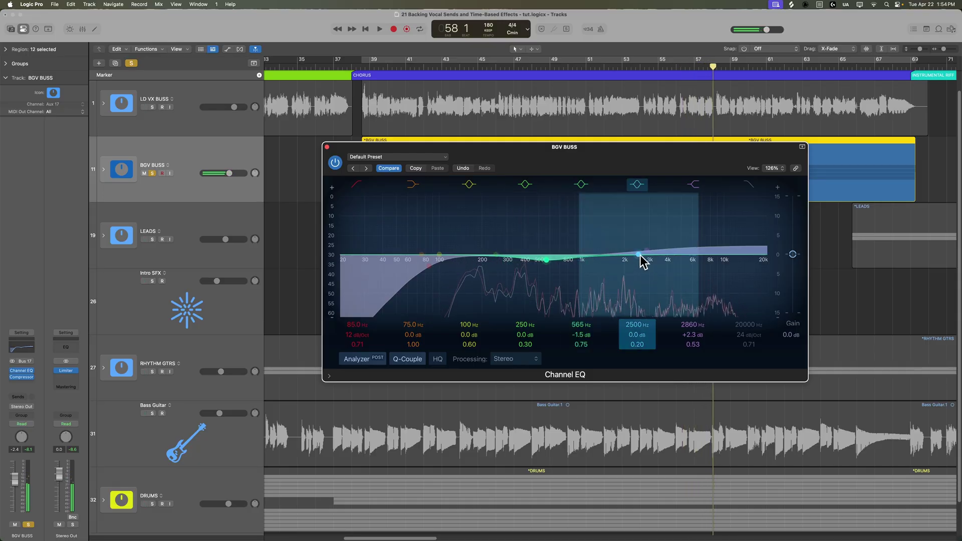
drag(647, 252, 647, 255)
drag(545, 259, 547, 261)
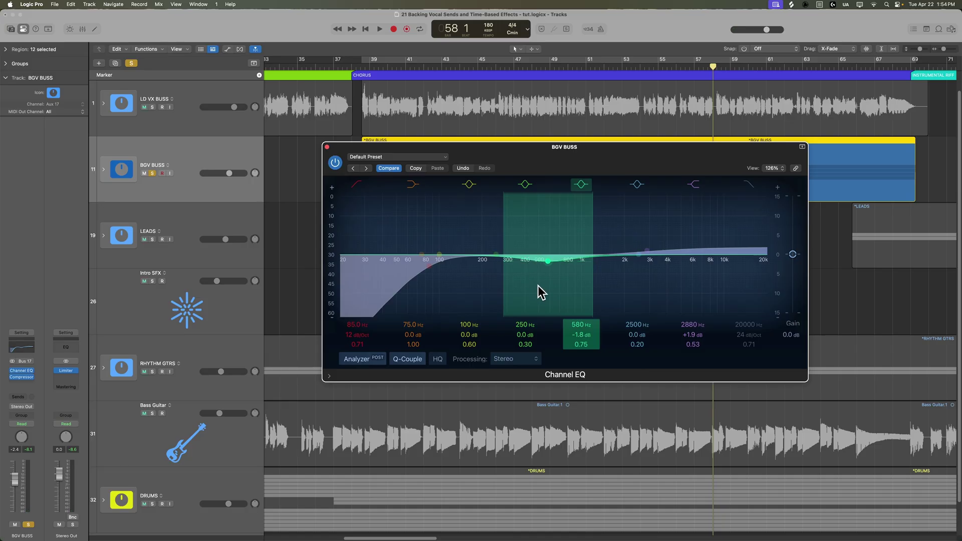
Step: Close the EQ, take BGV BUSS out of solo and play the chorus in the full mix with cycling turned off
click(327, 147)
key(super+u)
key(space)
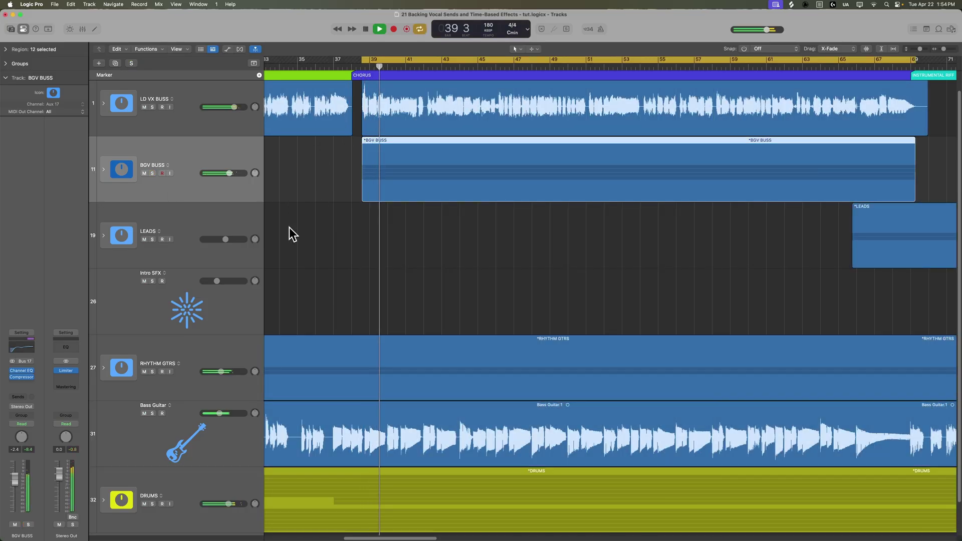
key(c)
click(307, 239)
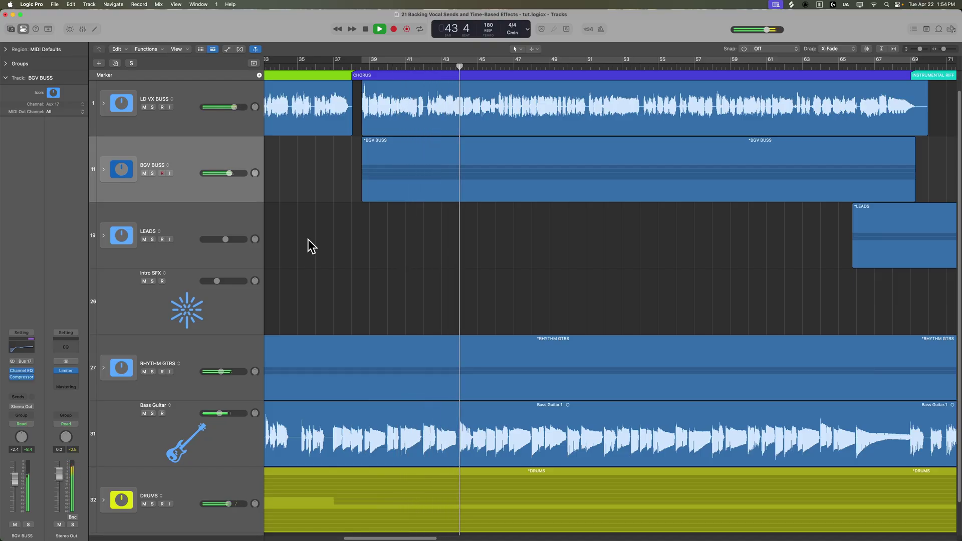
Step: Follow the full mix through the instrumental riff and inspect the channels inside the DRUMS stack in the mixer
key(super+Left)
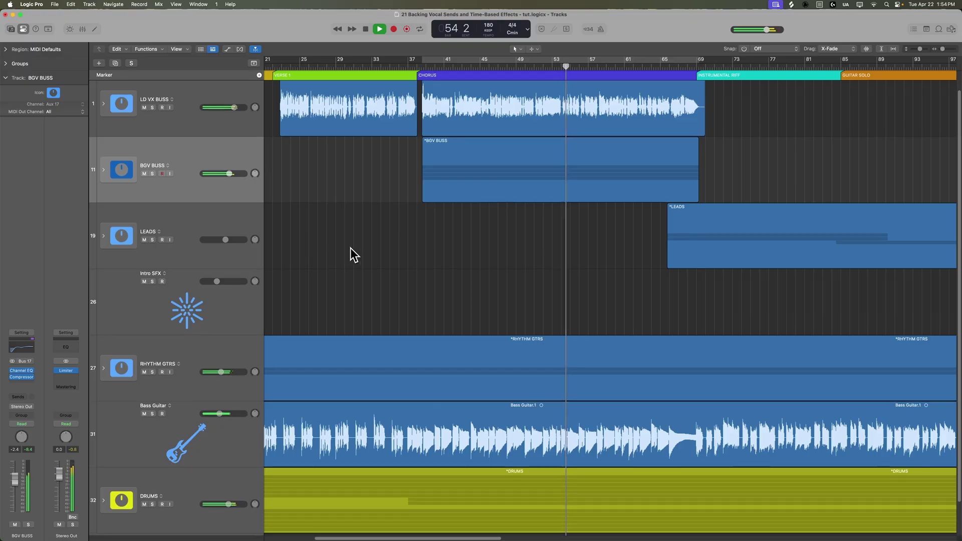
scroll(350, 248, up, 1)
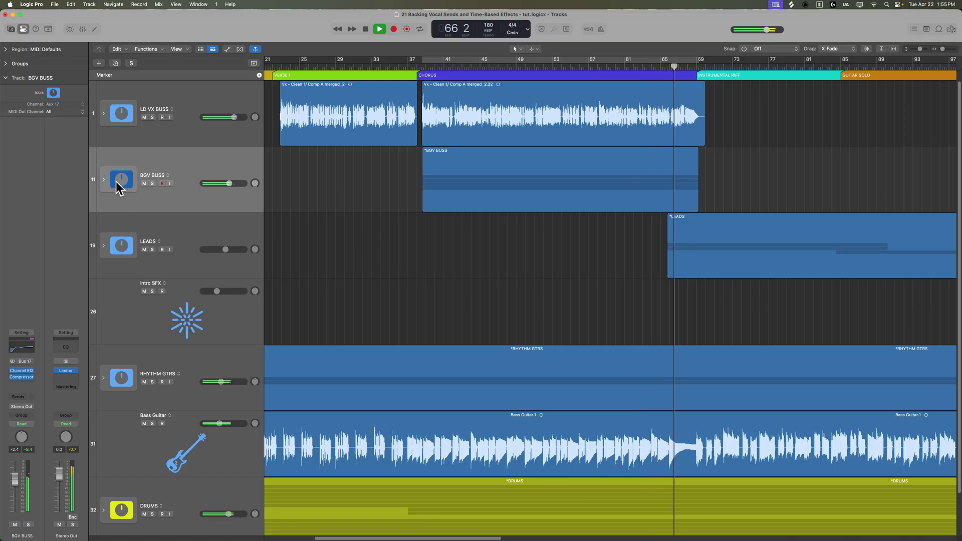
scroll(401, 246, right, 5)
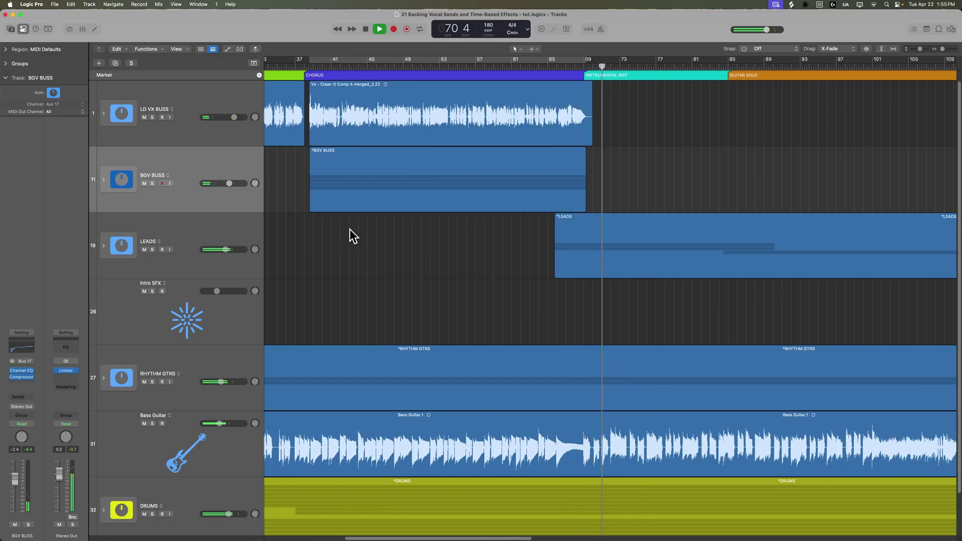
key(x)
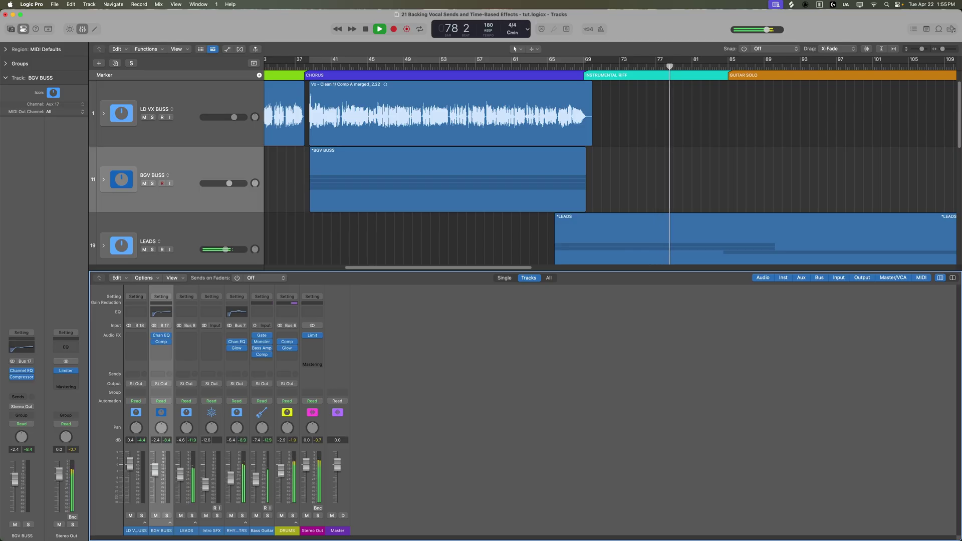
click(295, 522)
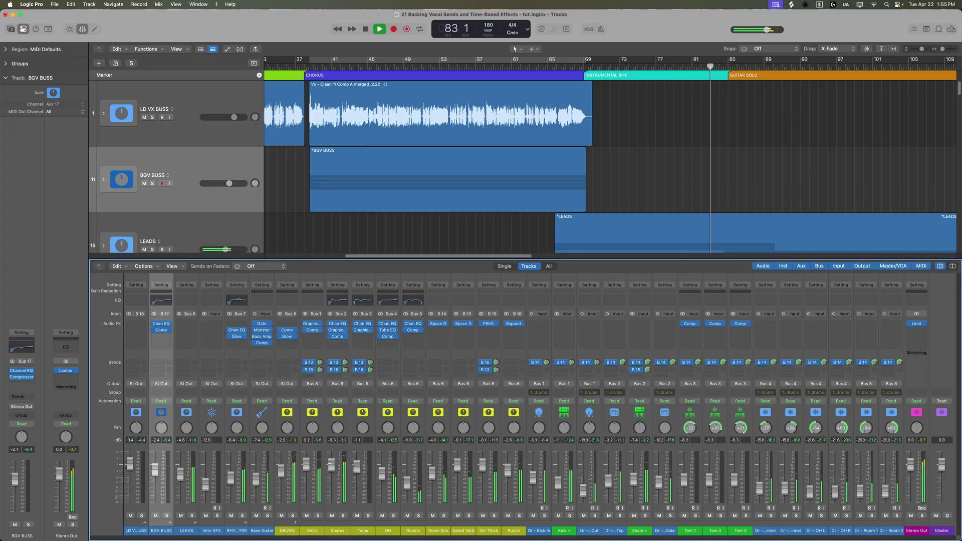
click(296, 522)
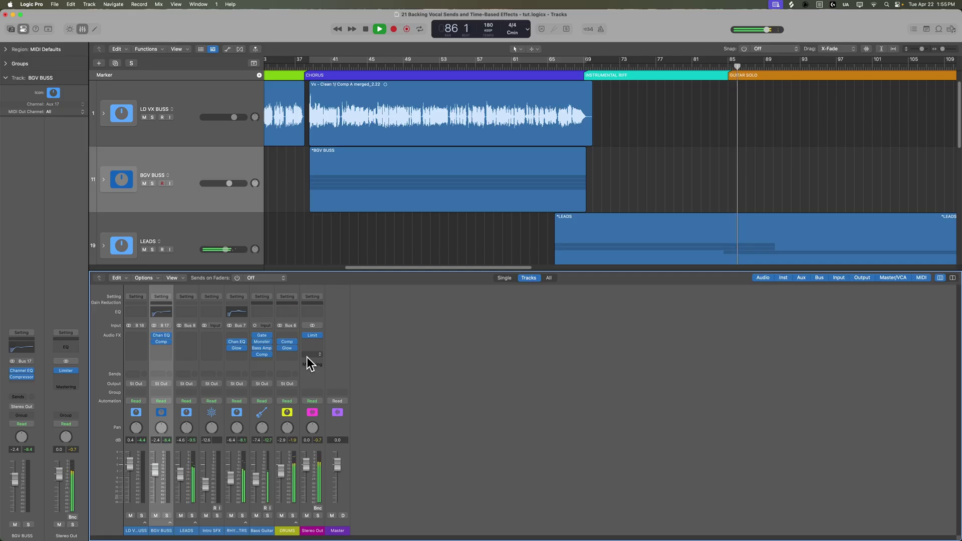
Step: Close the mixer, fit the whole song arrangement in view and select the LEADS track stack
key(x)
key(z)
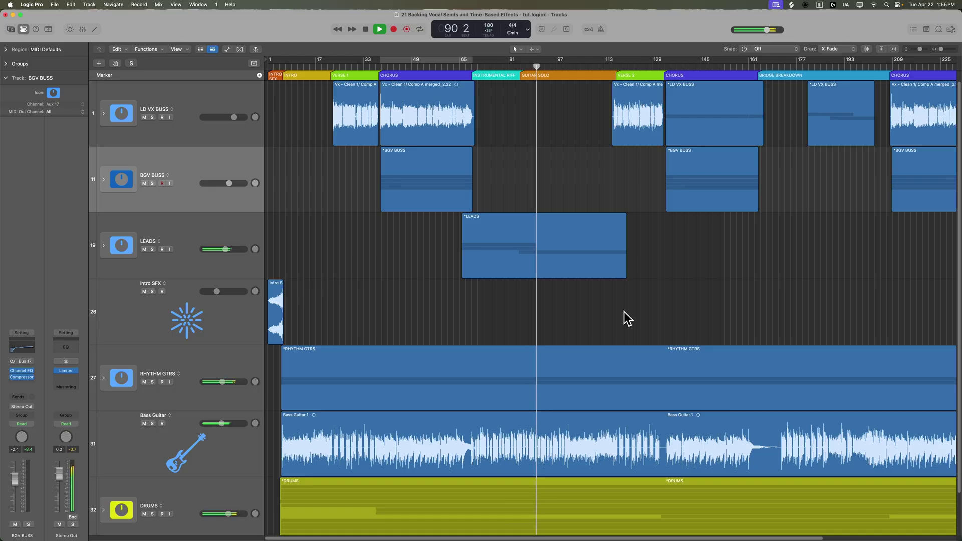
click(233, 228)
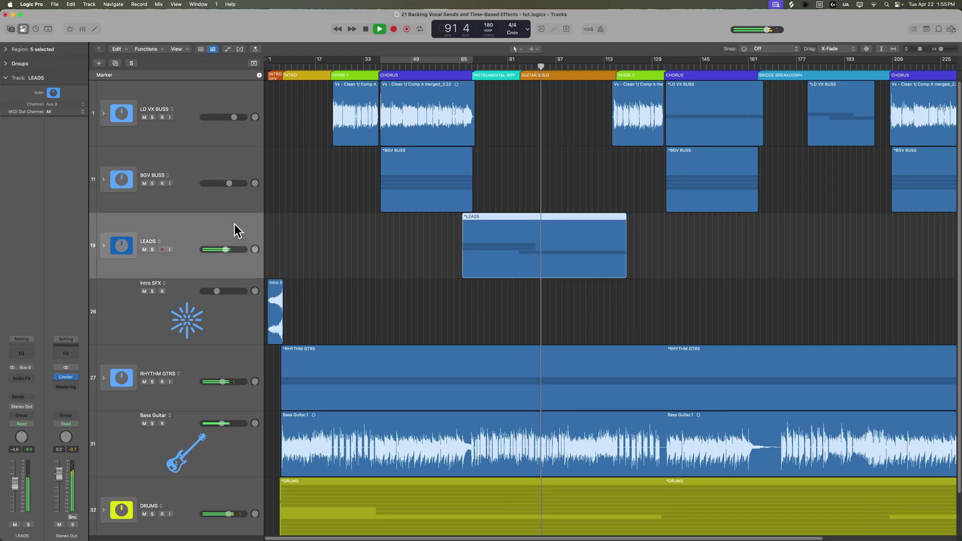